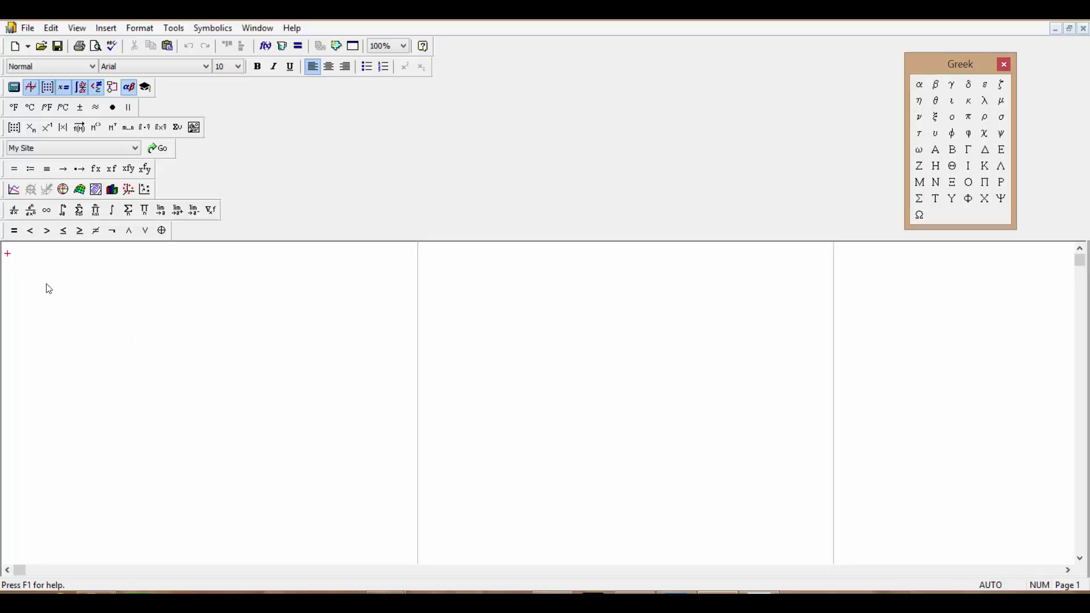
click(98, 300)
click(194, 310)
click(284, 309)
click(467, 293)
click(14, 271)
text(msjd)
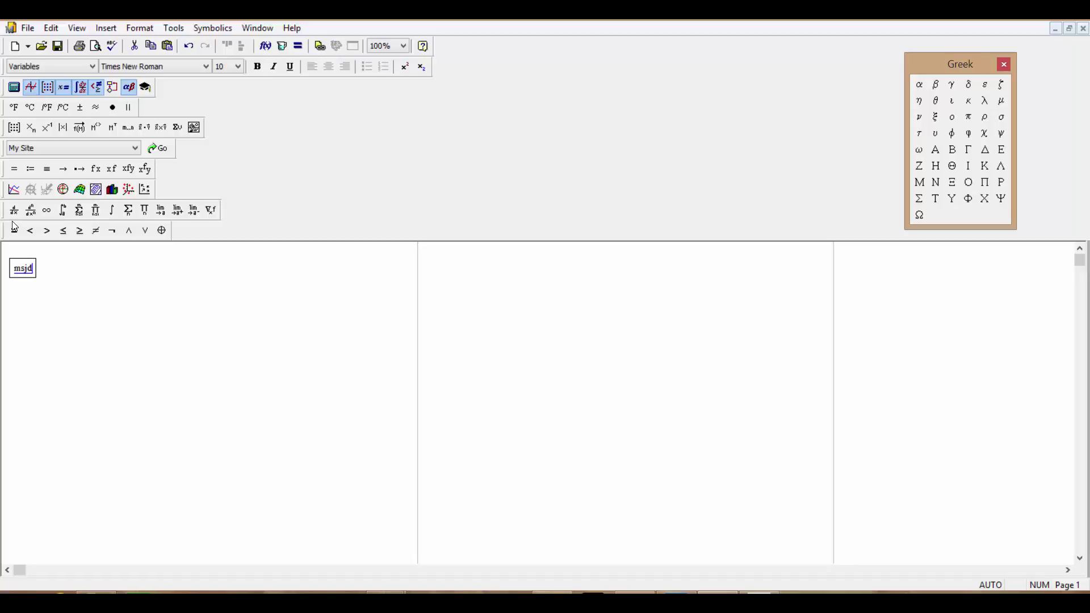
text(dnnj)
key(BackSpace)
key(BackSpace)
key(BackSpace)
key(BackSpace)
key(BackSpace)
key(BackSpace)
key(BackSpace)
key(BackSpace)
key(BackSpace)
key(BackSpace)
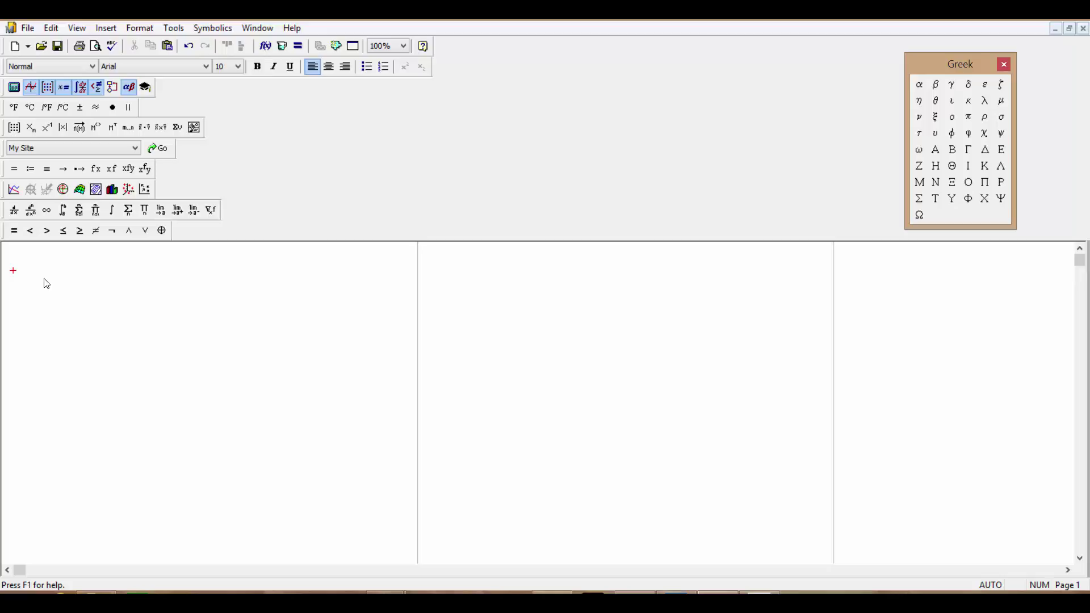
Add a text region reading "Let's learn mathcad." near the worksheet's upper-left corner.
key(quotedbl)
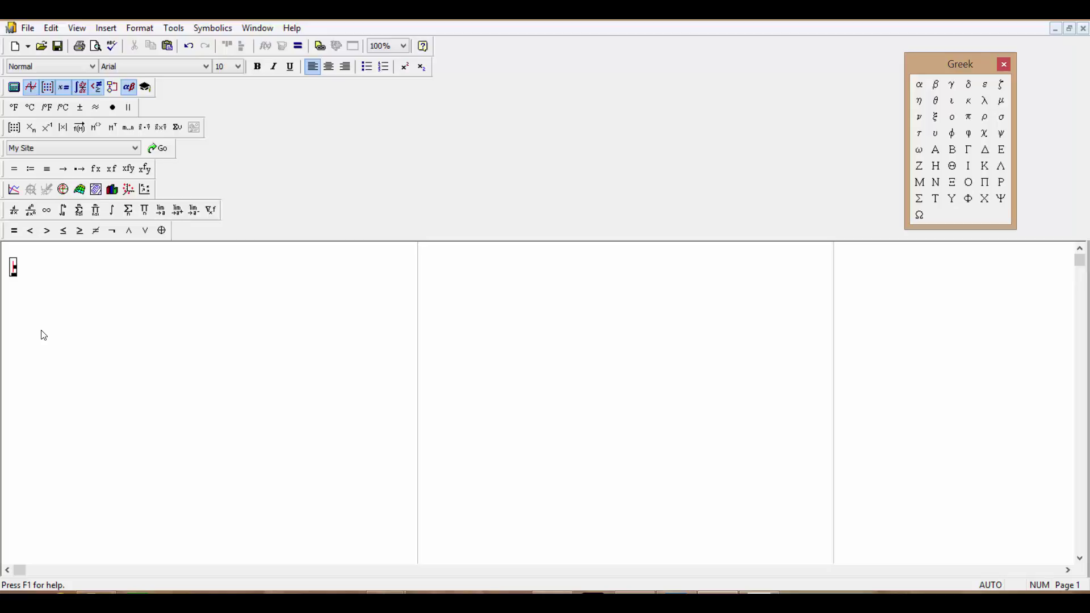
key(shift+apostrophe)
text(Let's)
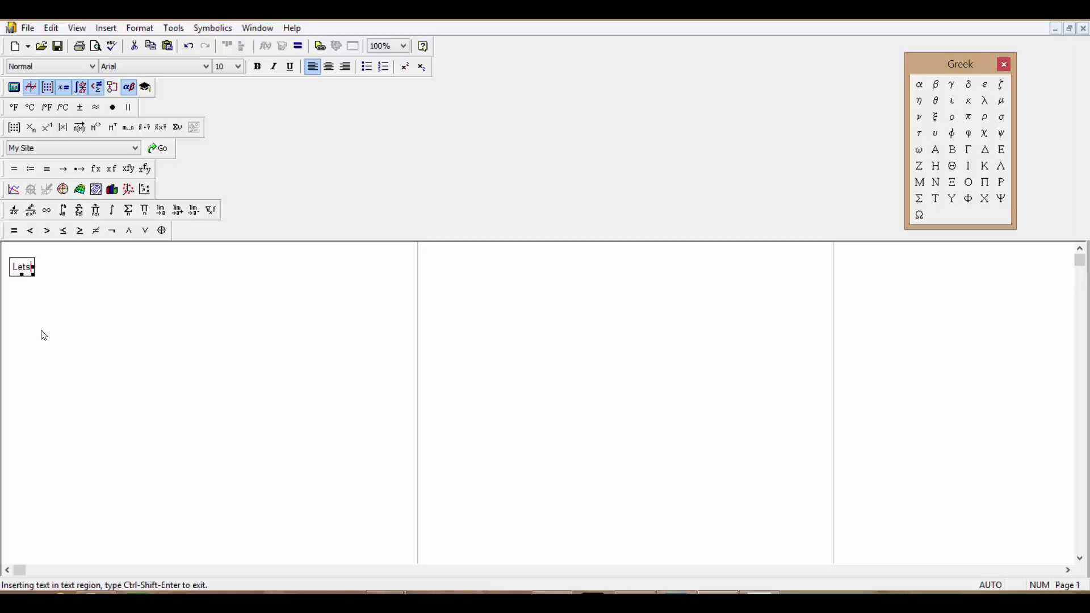
text( learn matha)
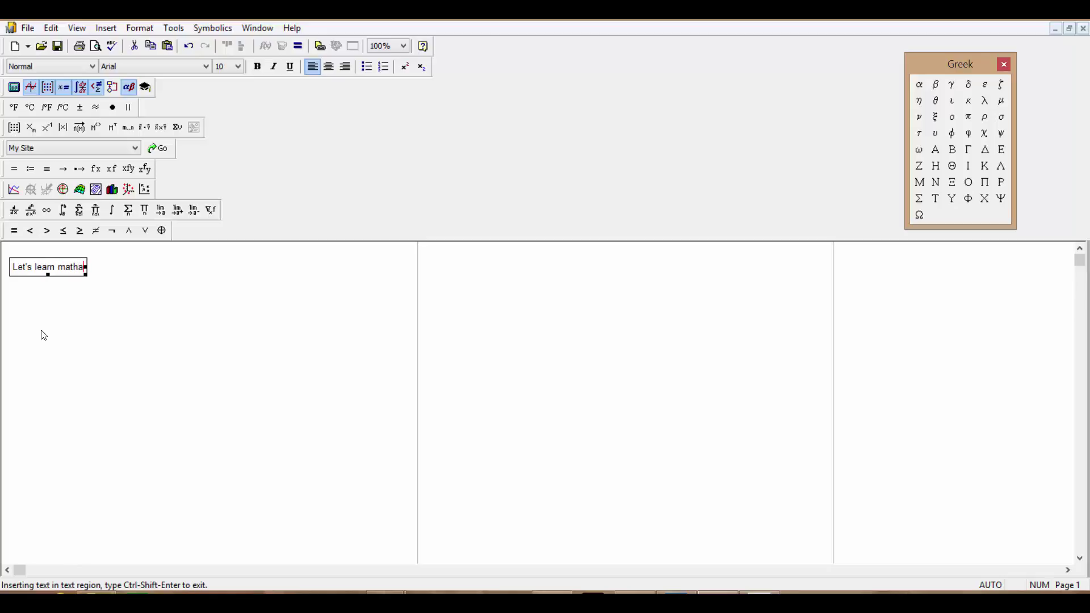
key(BackSpace)
text(cad.)
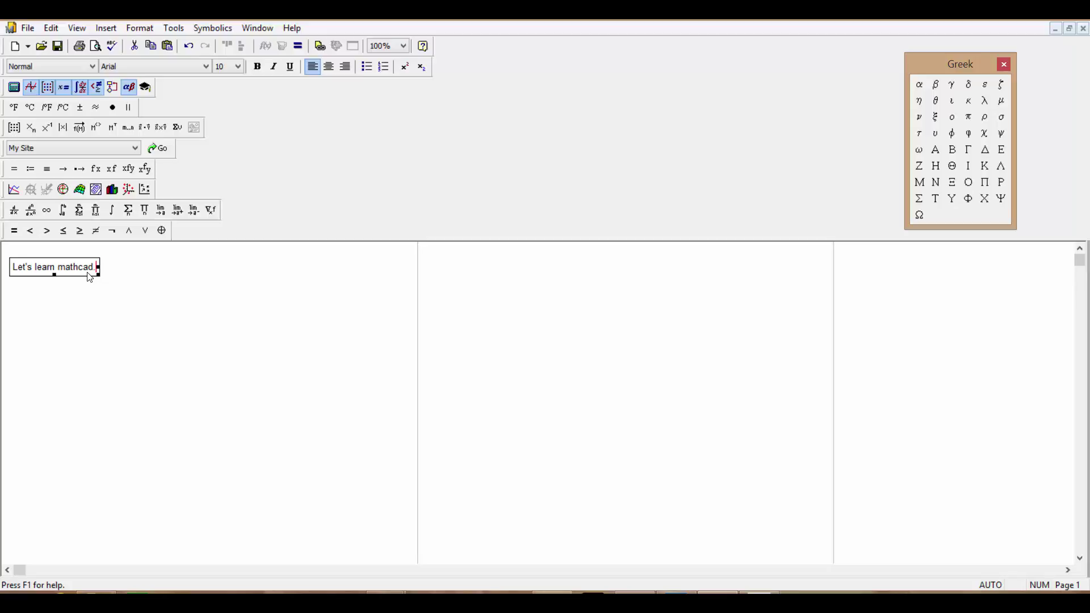
key(ctrl+shift+Return)
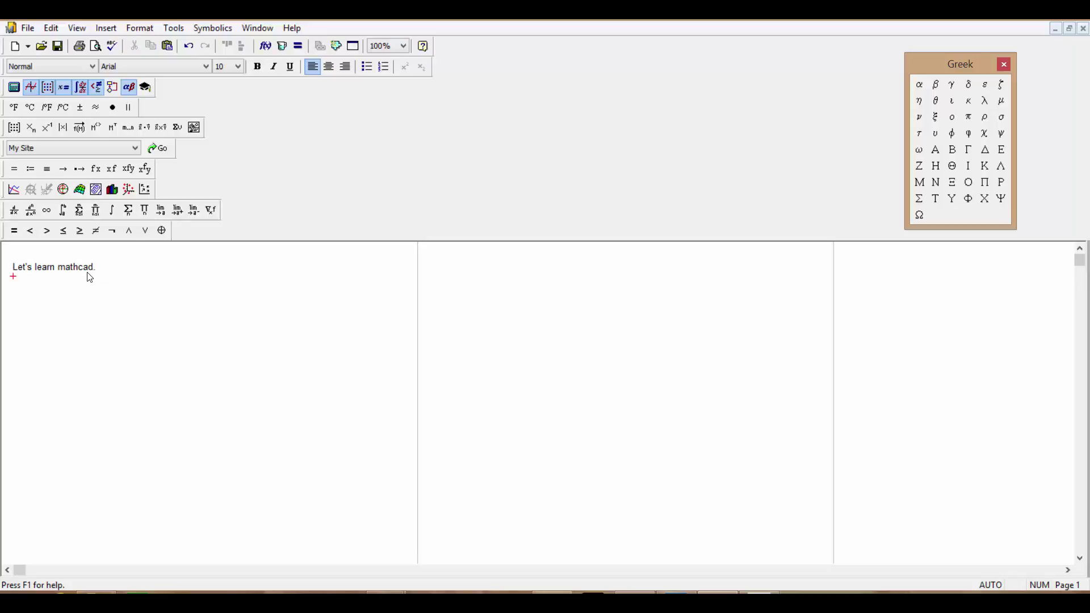
Add a text region reading "variables assignment" directly below the "Let's learn mathcad." line.
key(Down)
key(Down)
key(Right)
key(Right)
key(Right)
key(Right)
key(Up)
key(Up)
key(Down)
key(Down)
key(Down)
key(Left)
key(Left)
key(Left)
key(Left)
key(Up)
key(Up)
key(quotedbl)
text(vari)
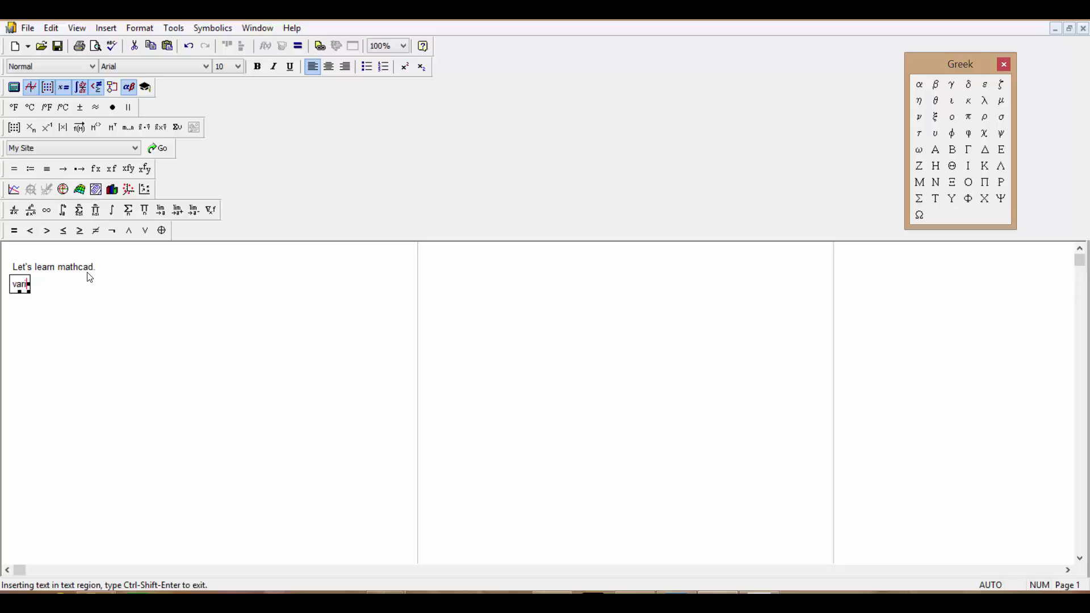
text(ables assignment)
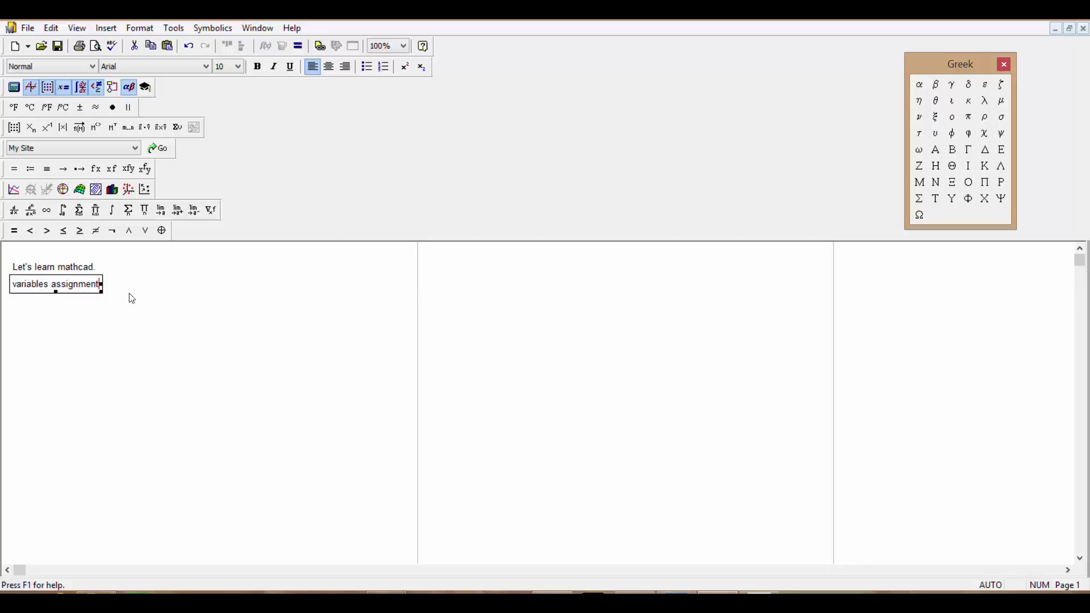
click(195, 271)
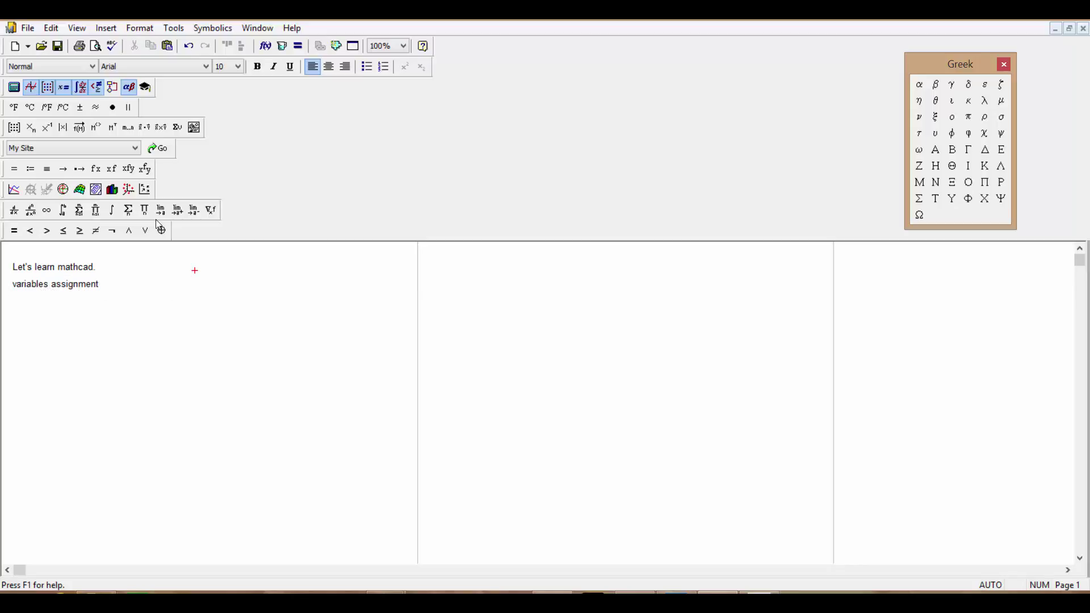
key(quotedbl)
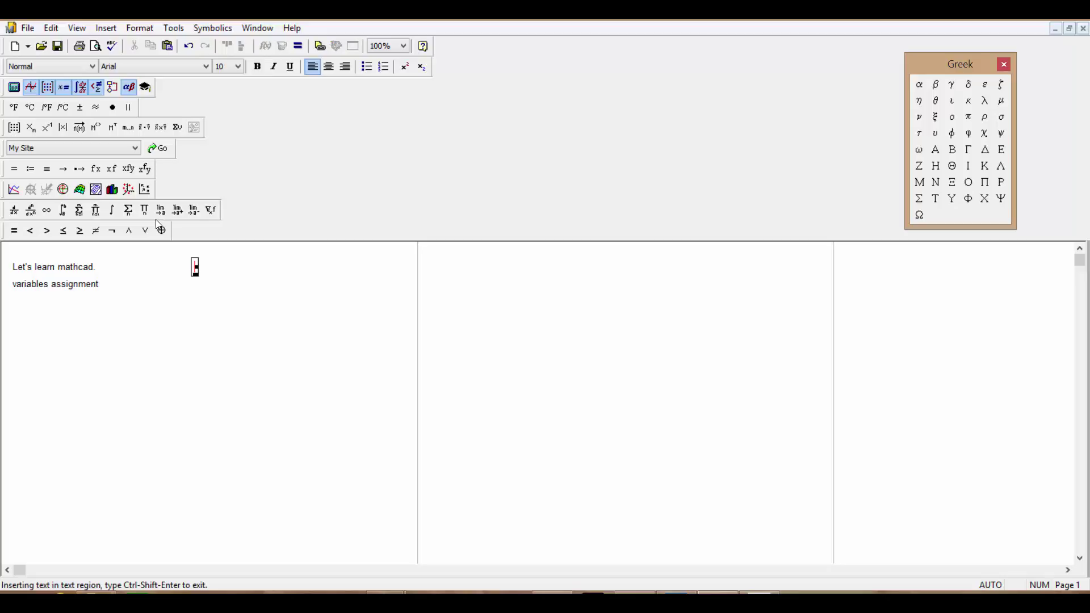
text(x)
key(BackSpace)
key(BackSpace)
text(bnxxnxnx)
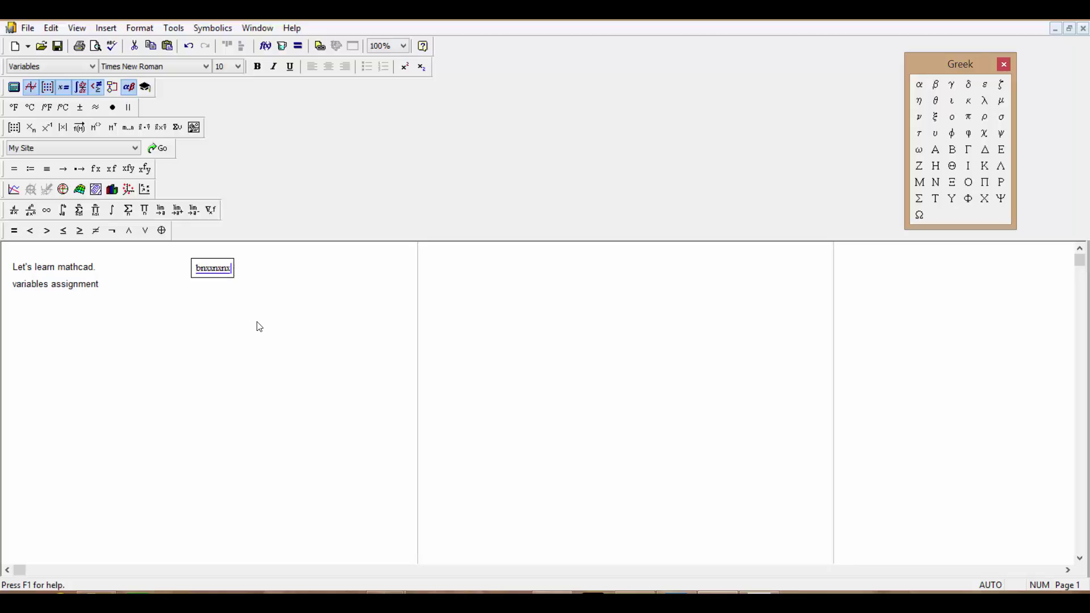
key(BackSpace)
key(BackSpace)
key(BackSpace)
key(BackSpace)
key(BackSpace)
key(BackSpace)
key(BackSpace)
key(BackSpace)
key(BackSpace)
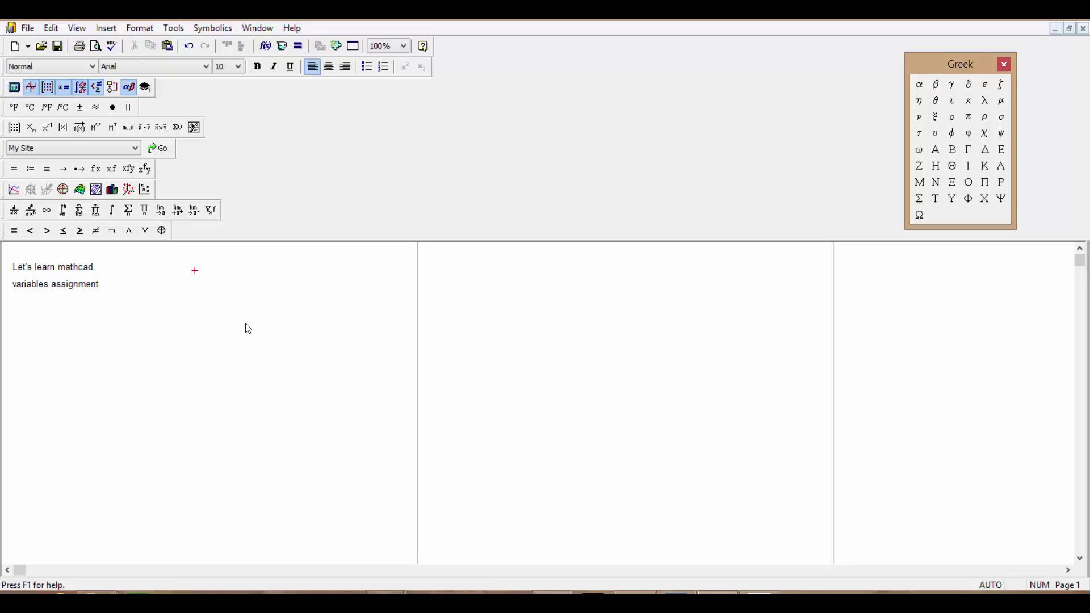
Define the variable x with the assignment x := 6 directly below the "variables assignment" text.
click(98, 286)
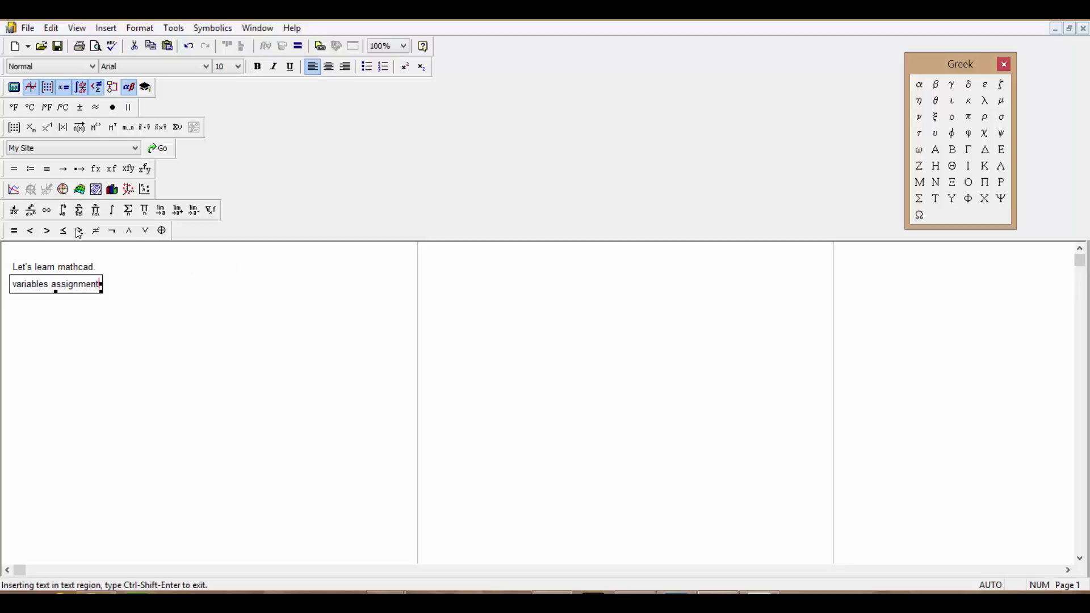
key(ctrl+shift+Return)
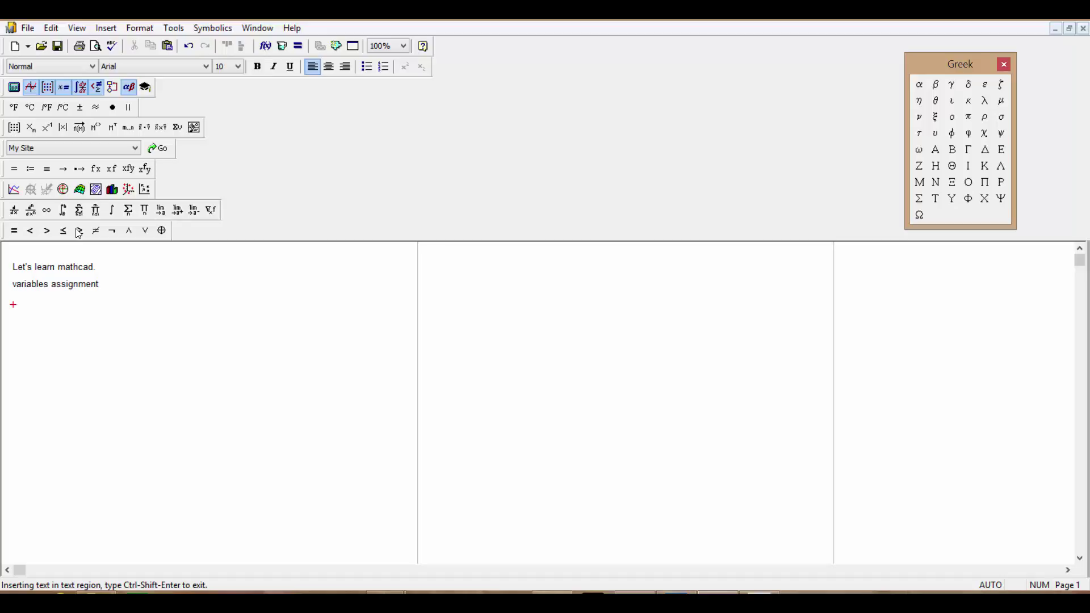
text(x)
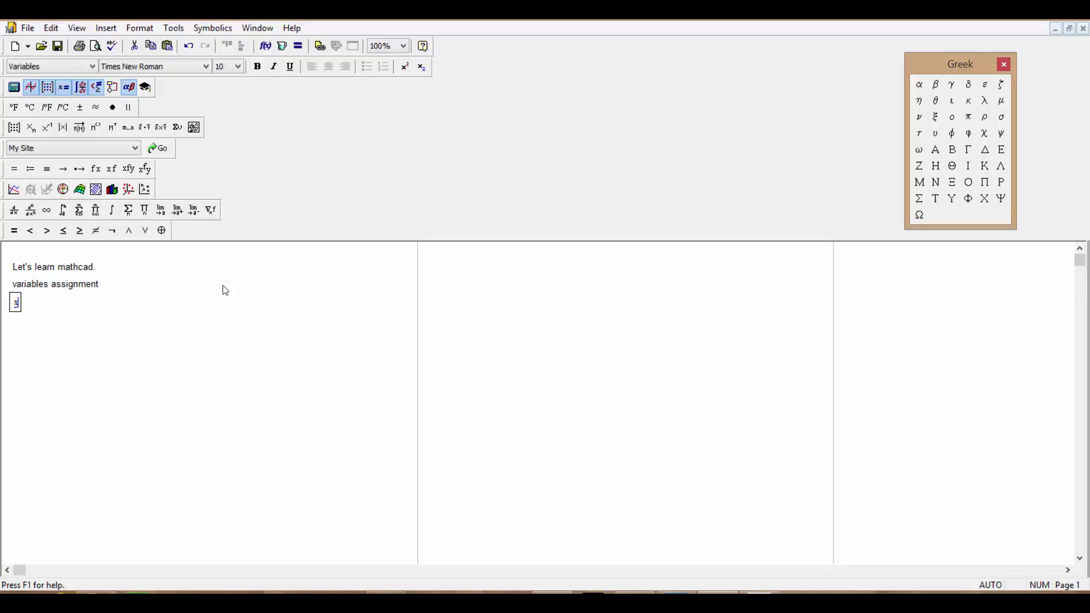
text(:=)
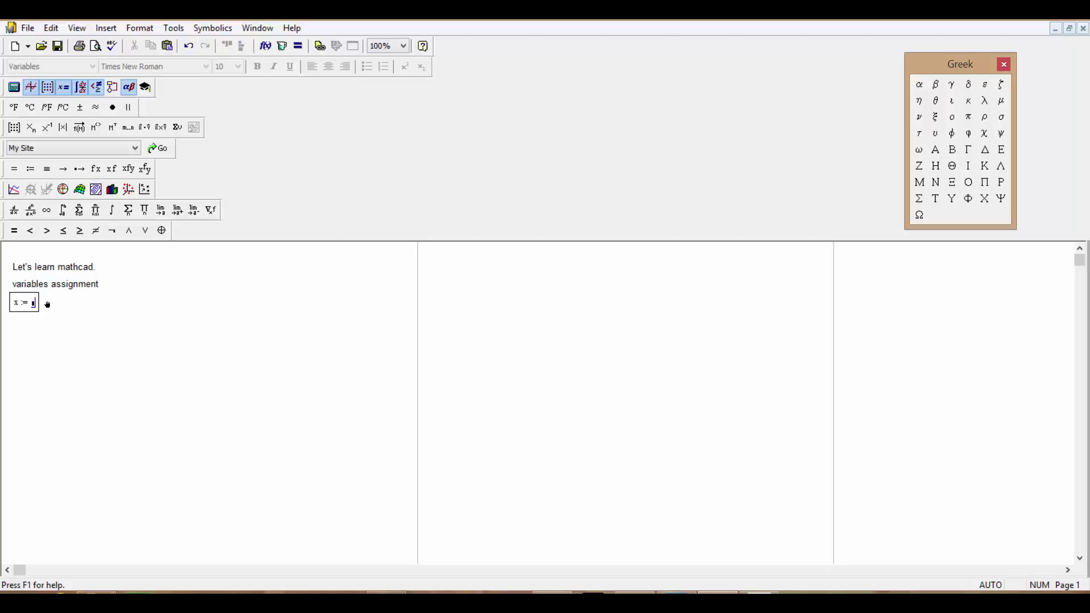
key(BackSpace)
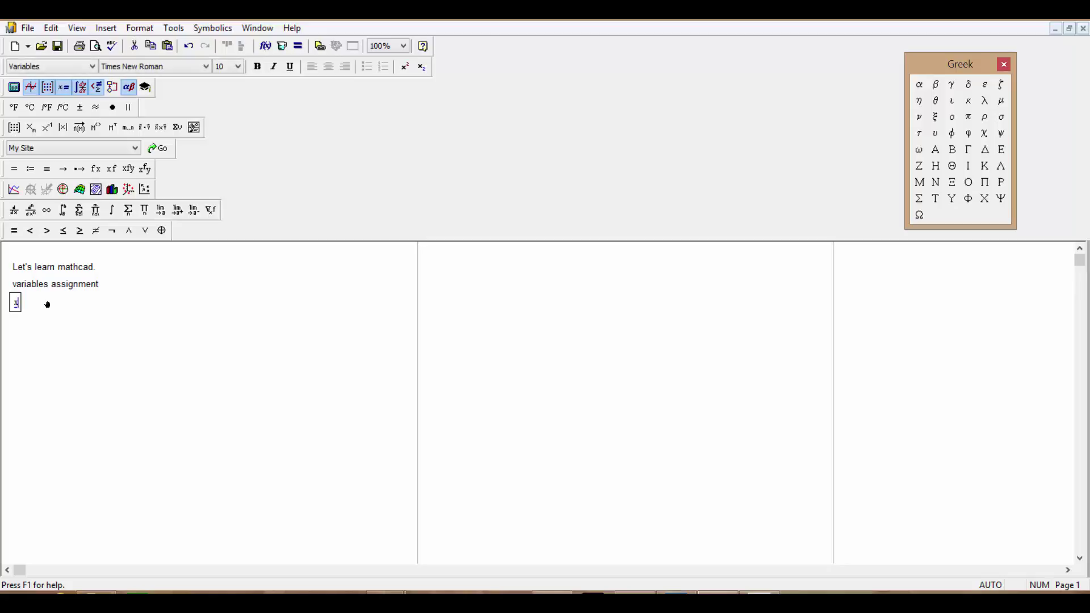
text(:=)
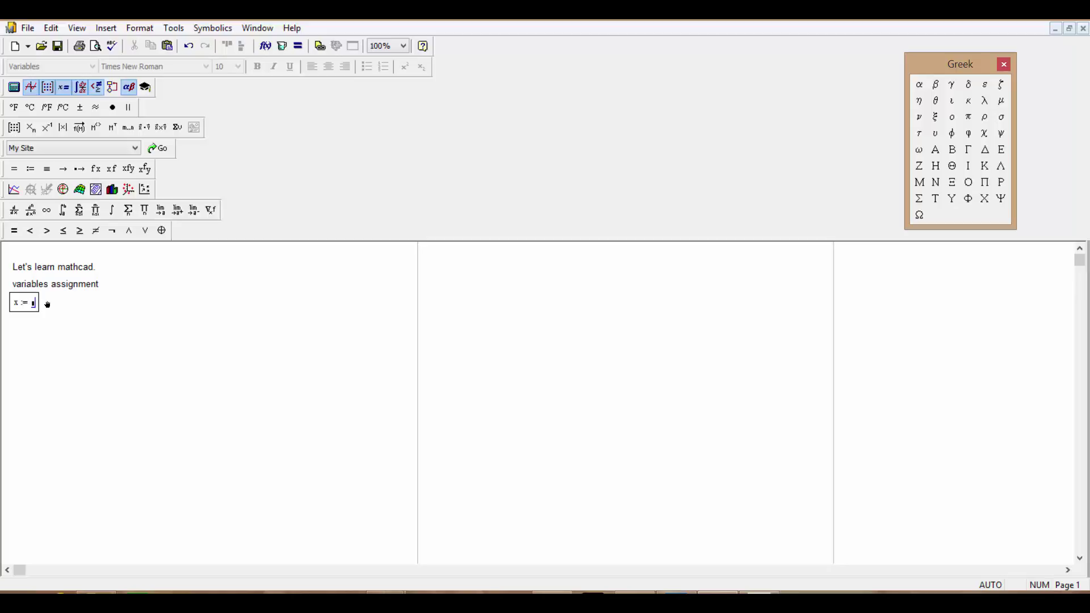
text(6)
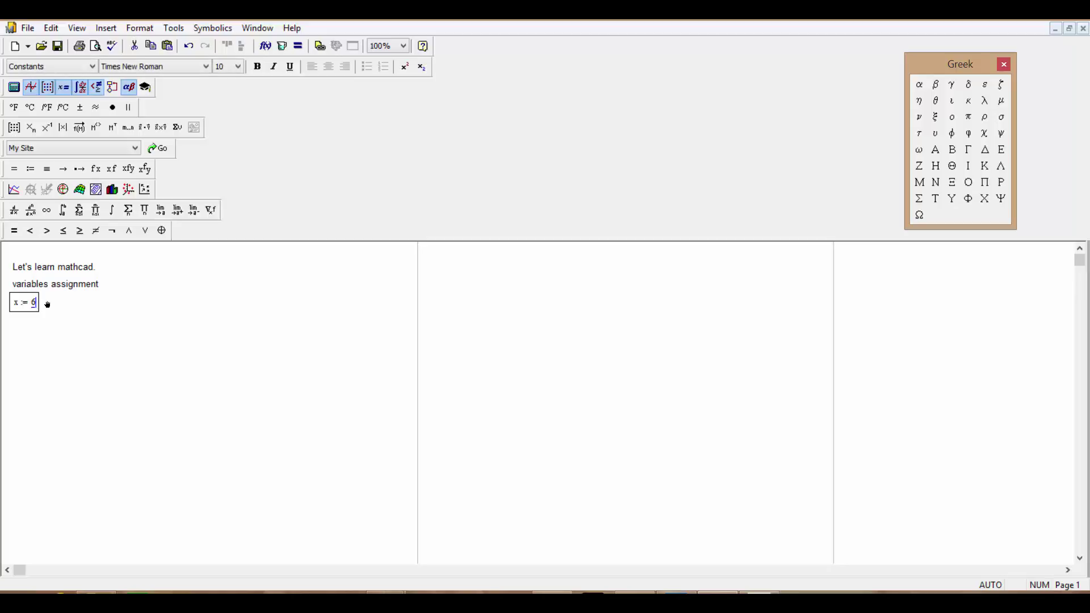
Define the variable y with the assignment y := 10 beside the x definition on the same line.
click(47, 305)
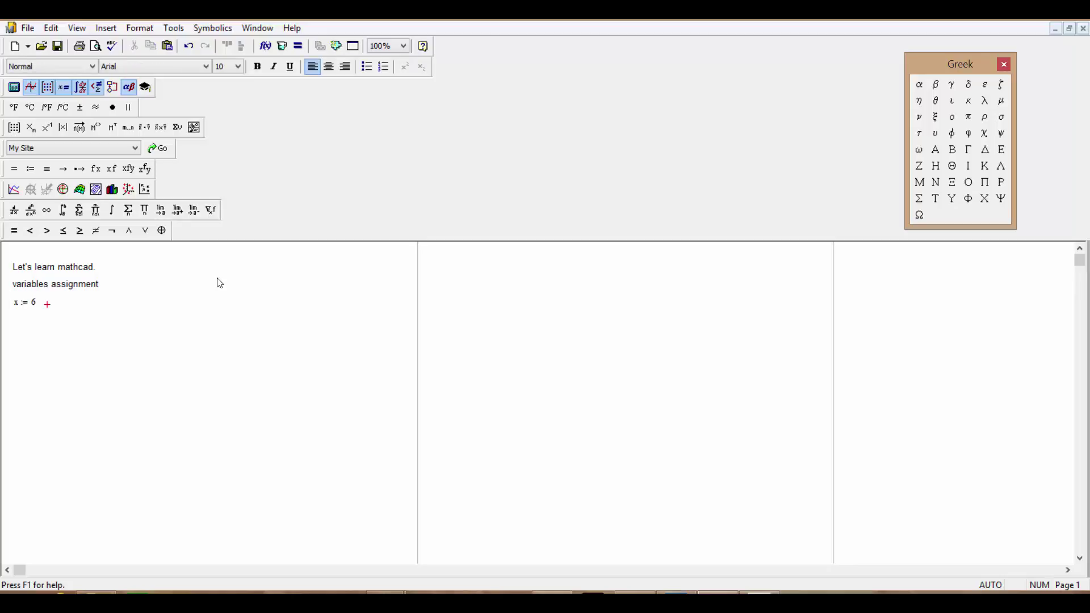
text(y)
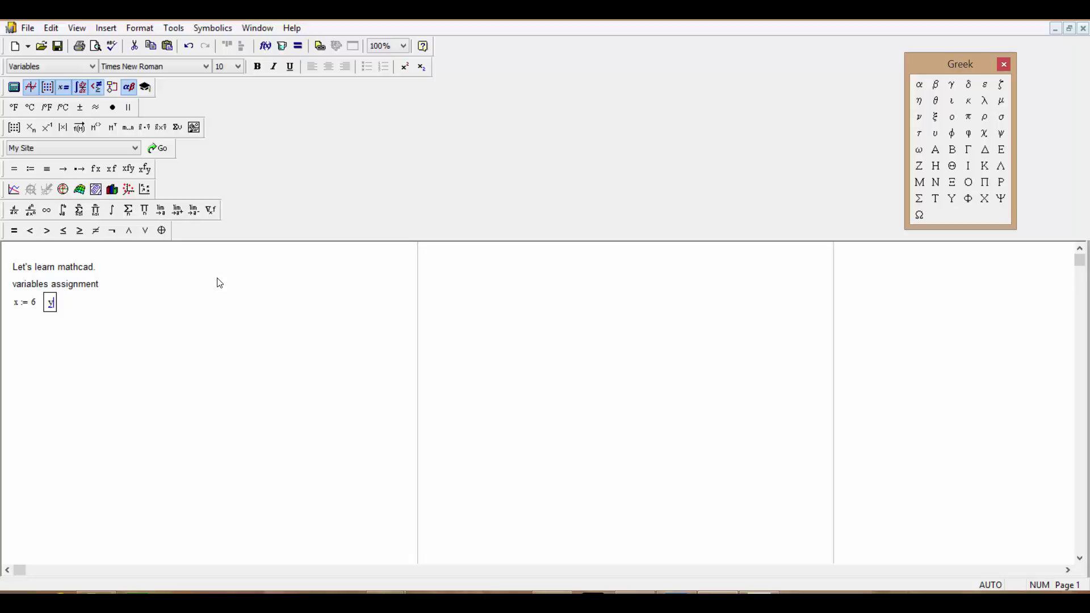
text(:= )
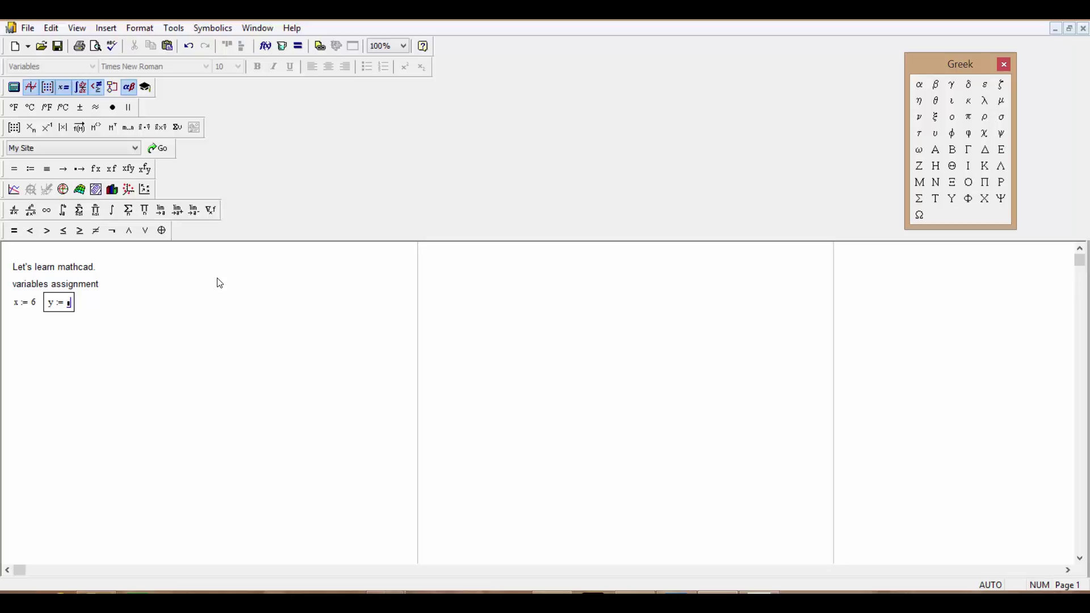
text(10)
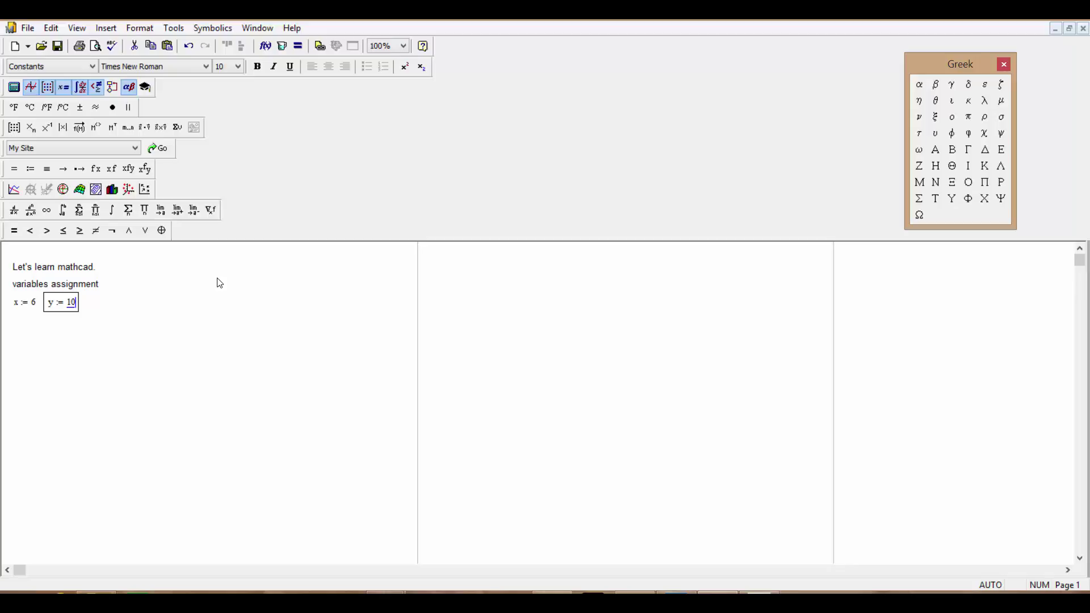
key(Return)
Evaluate the expression x + y numerically on the line below the x definition.
key(Left)
key(Left)
key(Left)
key(Left)
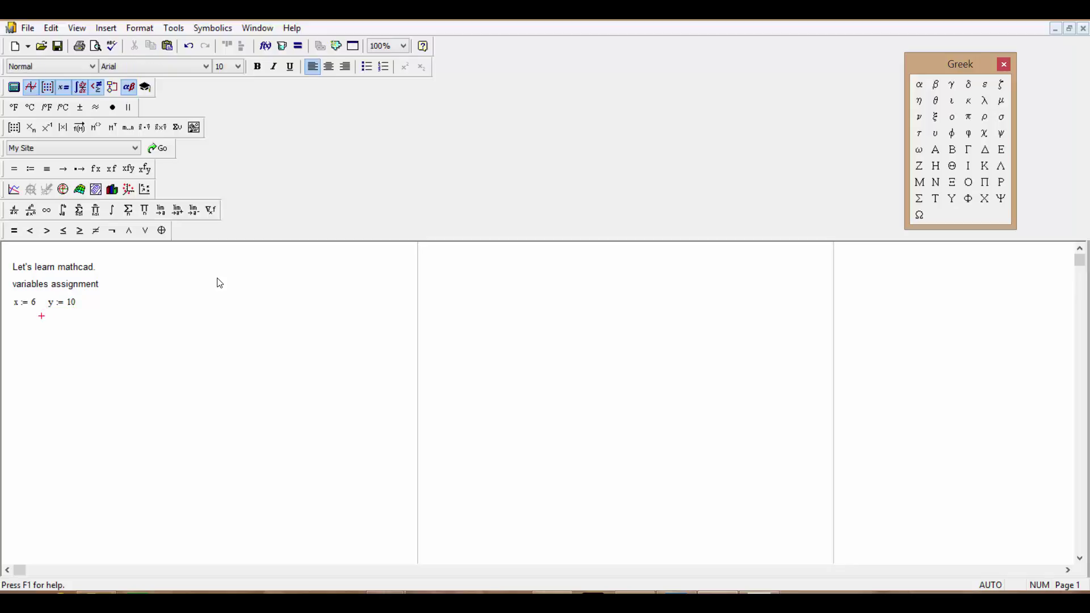
key(Left)
key(Left)
key(Down)
text(z)
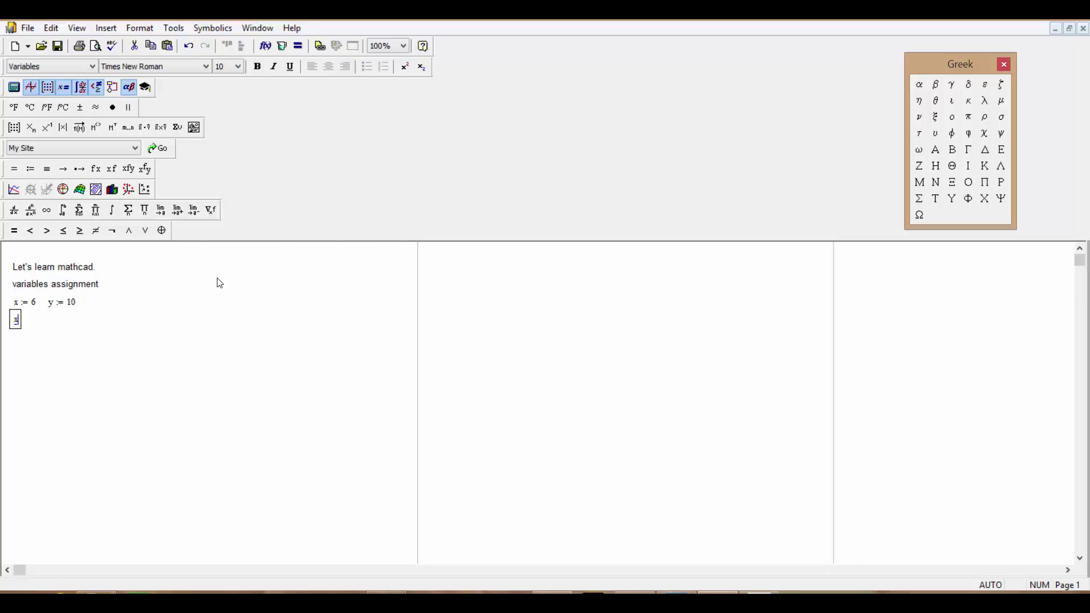
text(+)
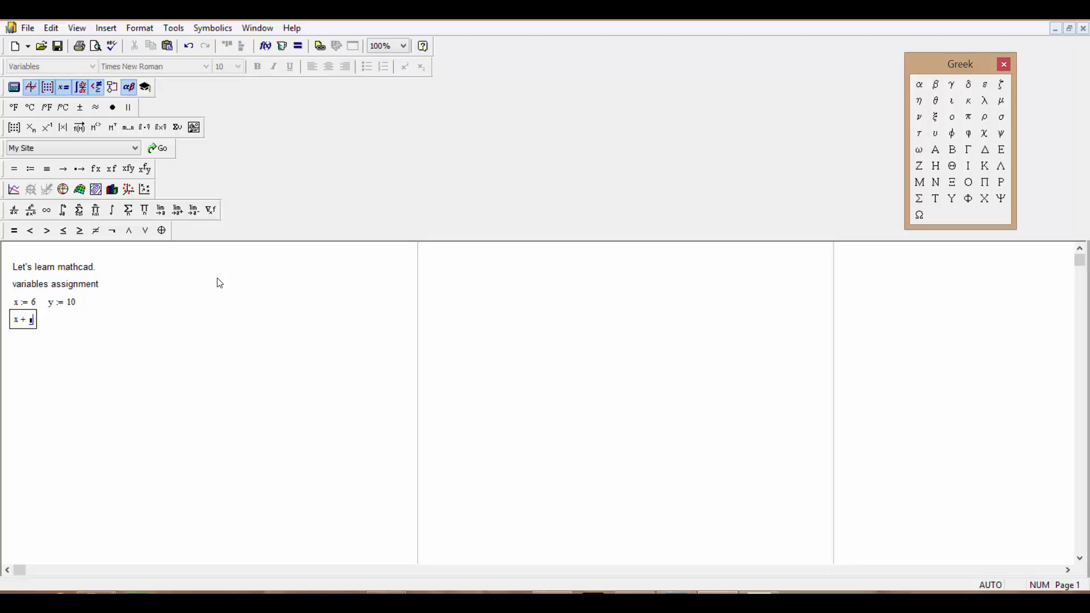
text(y)
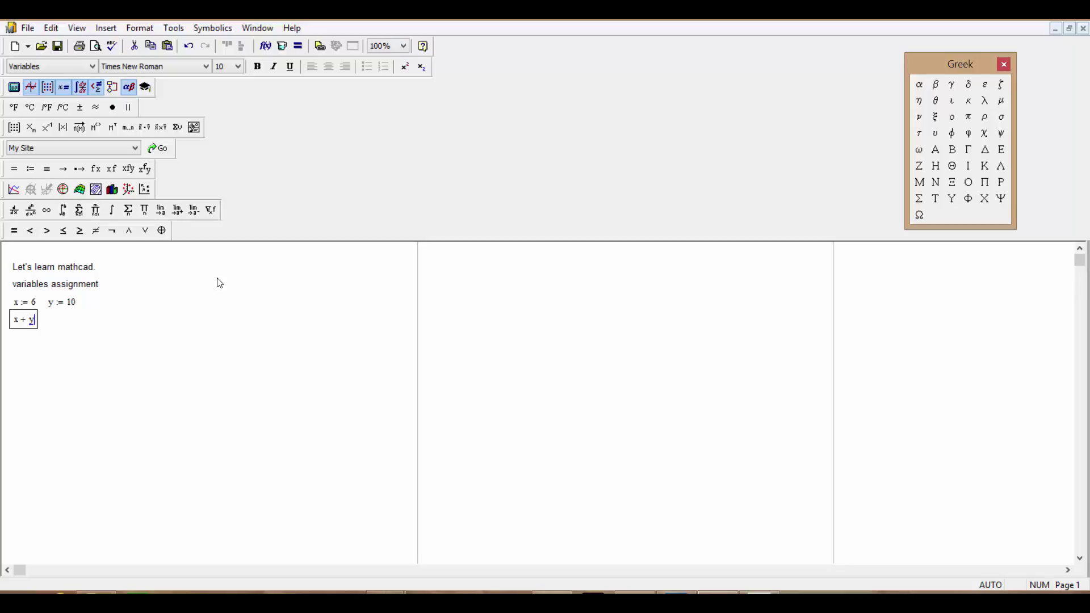
text(= 16)
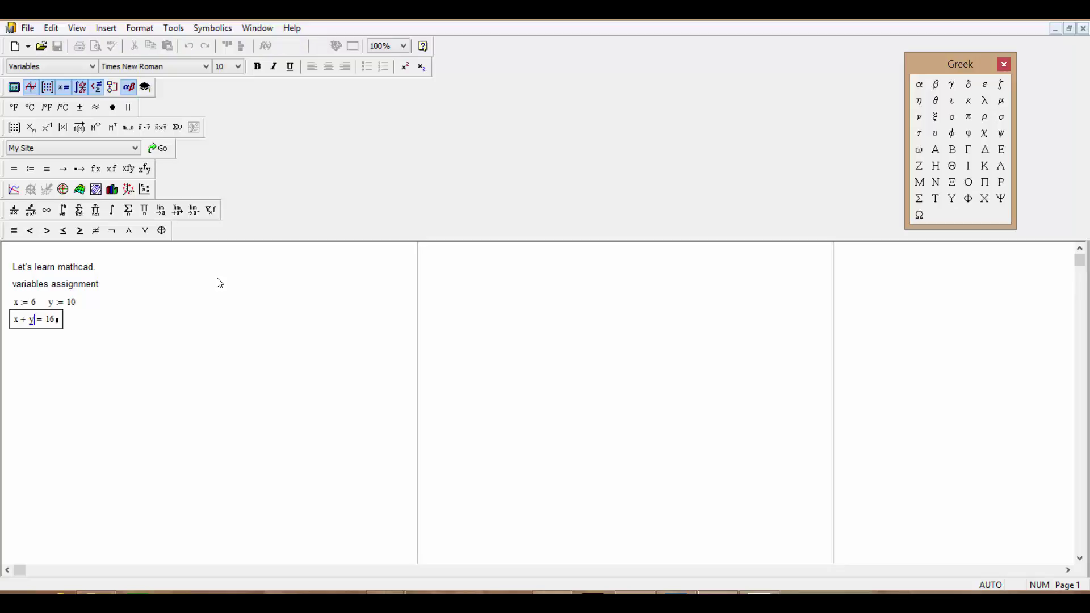
key(Return)
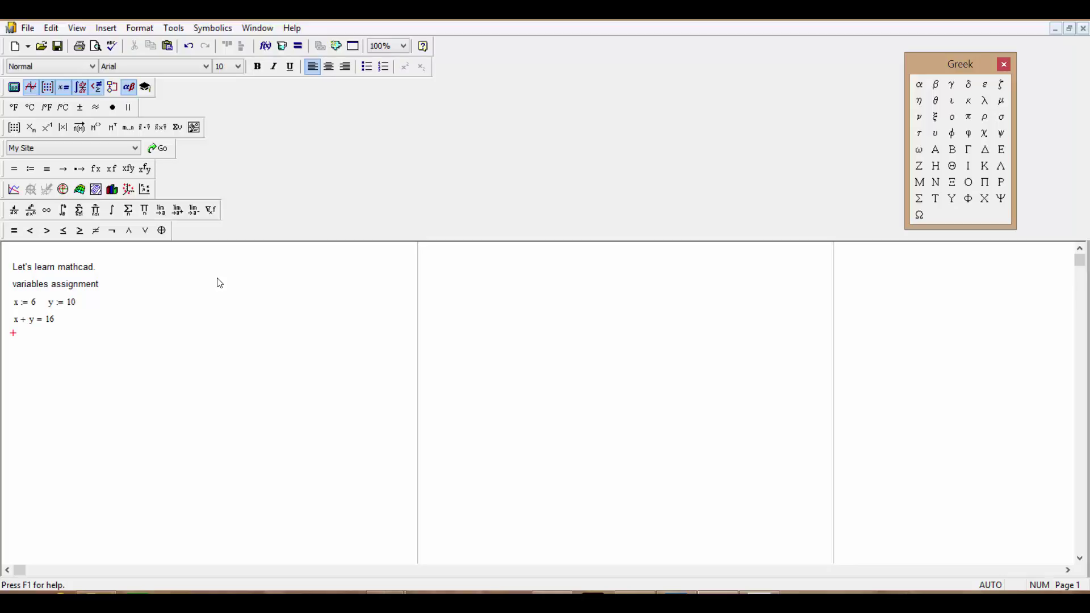
Define the variable z as z := x + y on the same line, after the y definition.
key(Up)
key(Right)
key(Right)
key(Right)
key(Right)
key(Right)
key(Up)
key(Up)
key(Right)
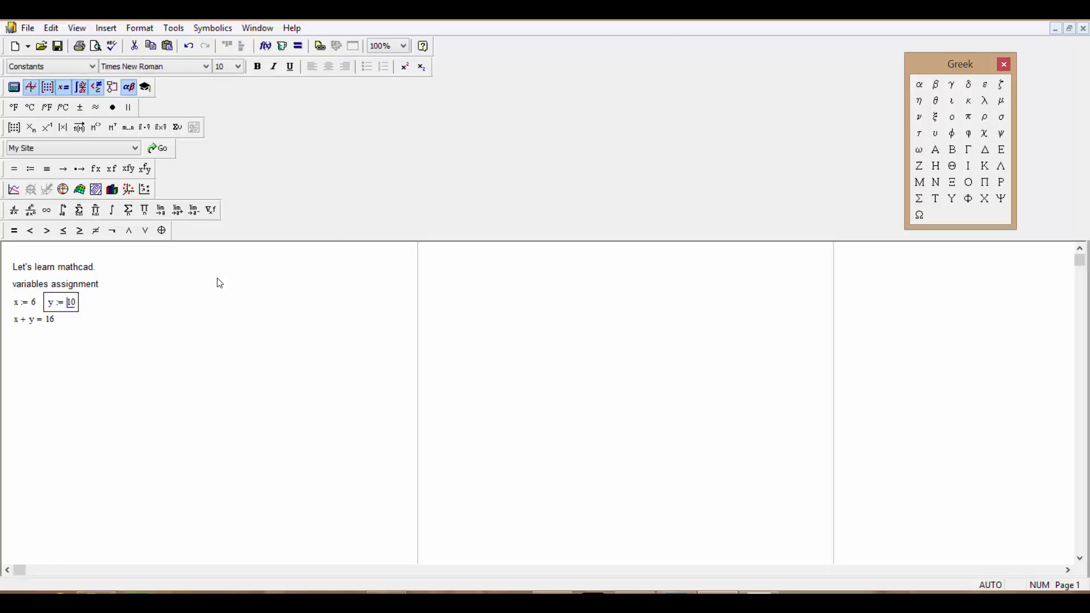
key(Right)
key(Right)
key(Right)
key(Right)
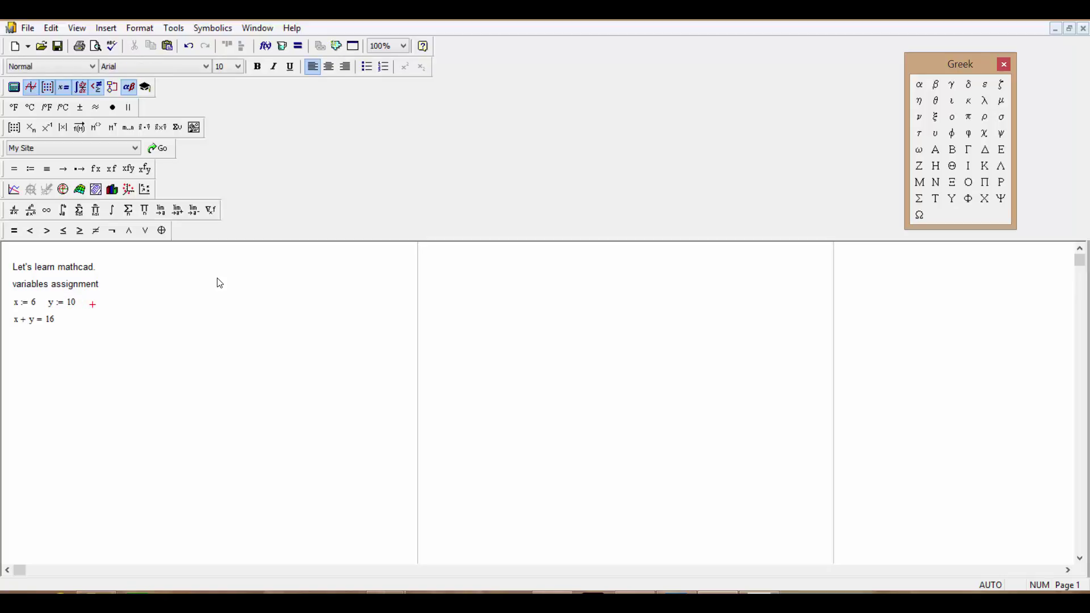
text(z )
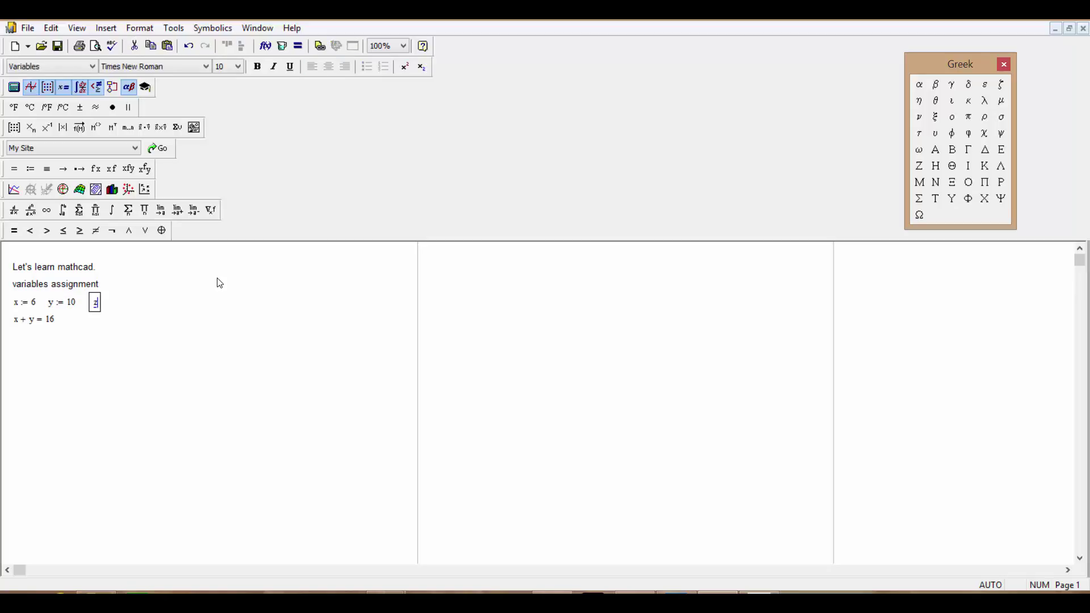
text(:=)
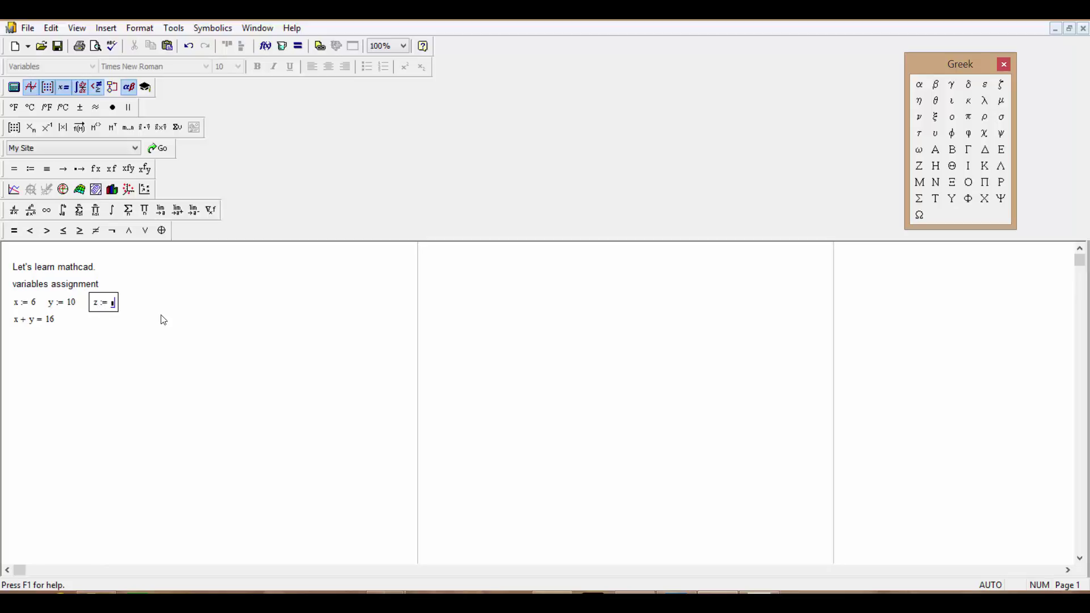
text(x+y)
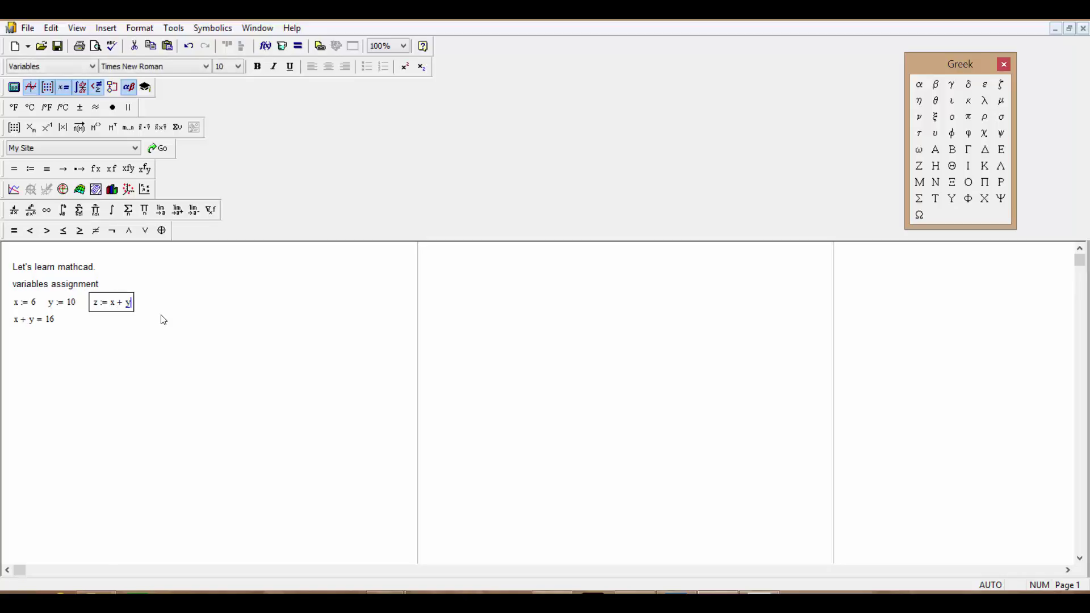
Evaluate the variable z numerically directly below its definition.
key(Return)
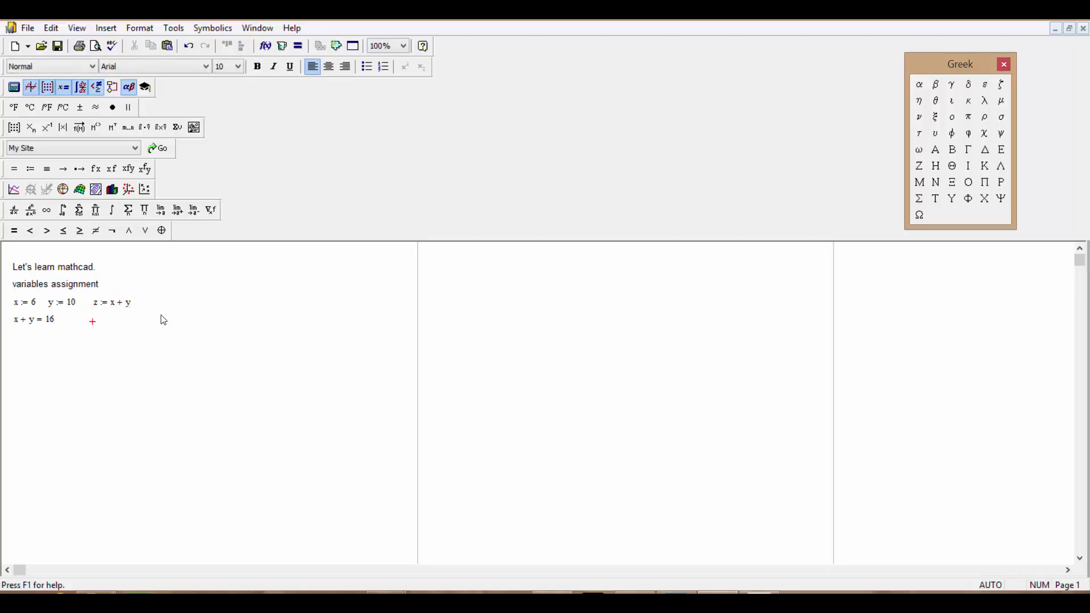
text(z = 16)
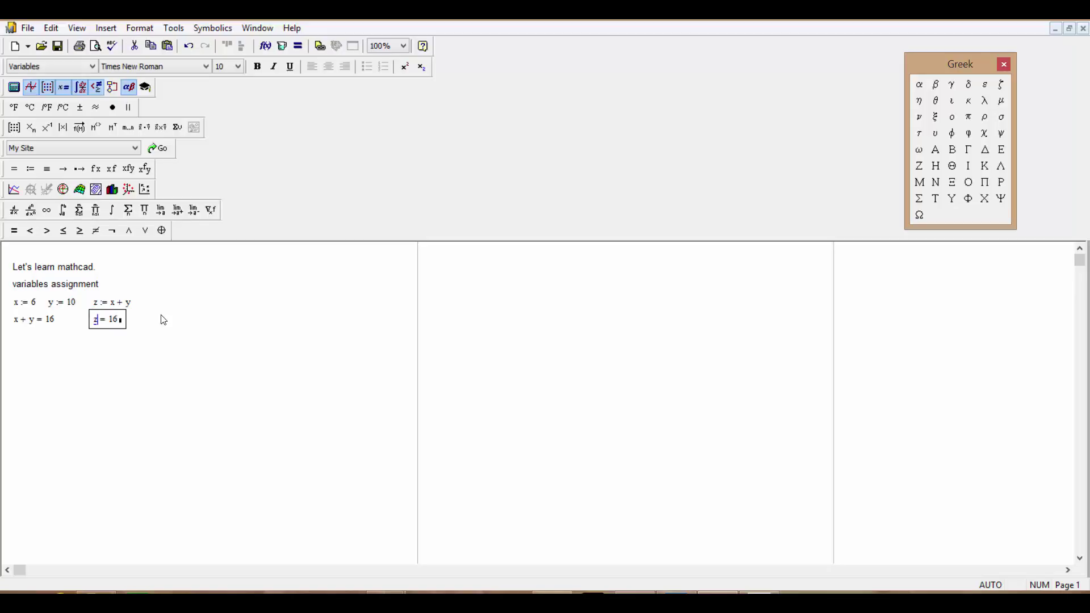
key(Return)
Add a text region reading "built in variables" directly below the first x + y evaluation.
key(Down)
key(Down)
key(Down)
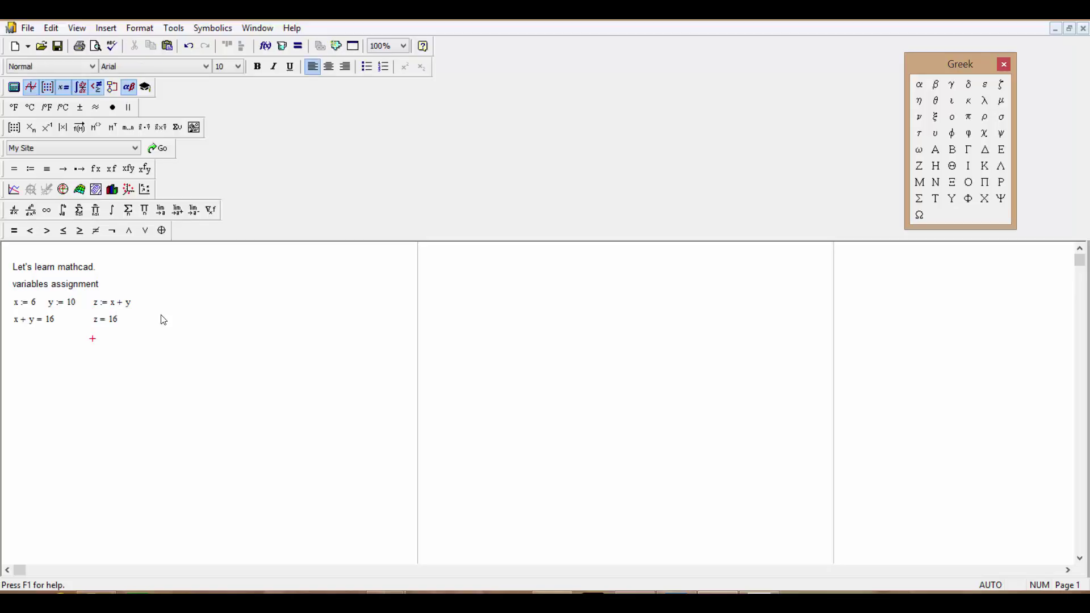
key(Down)
key(Down)
key(Left)
key(Left)
key(Left)
key(Left)
key(Left)
key(Left)
key(Left)
key(Left)
key(Left)
key(Left)
key(Left)
key(Left)
key(Left)
key(Up)
key(Up)
key(Left)
key(shift+apostrophe)
text(b)
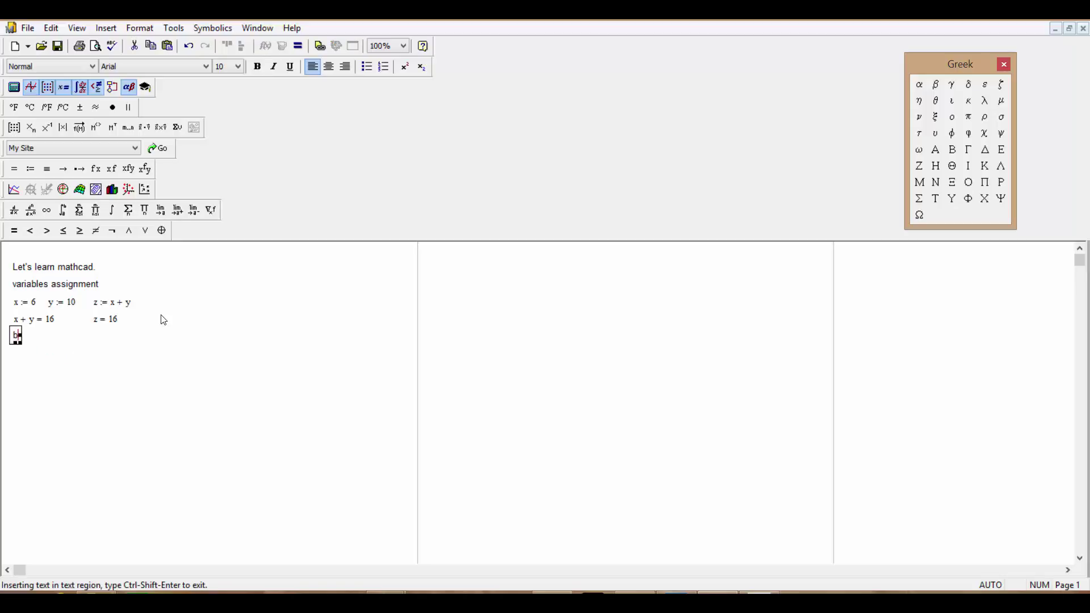
text(uilt in variables)
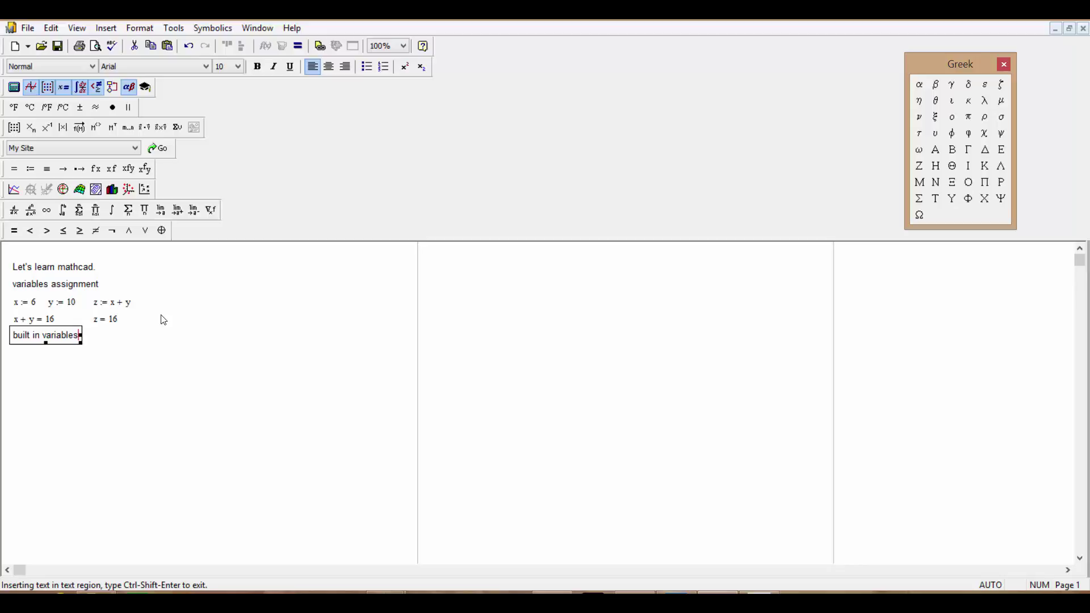
key(ctrl+shift+Return)
key(Return)
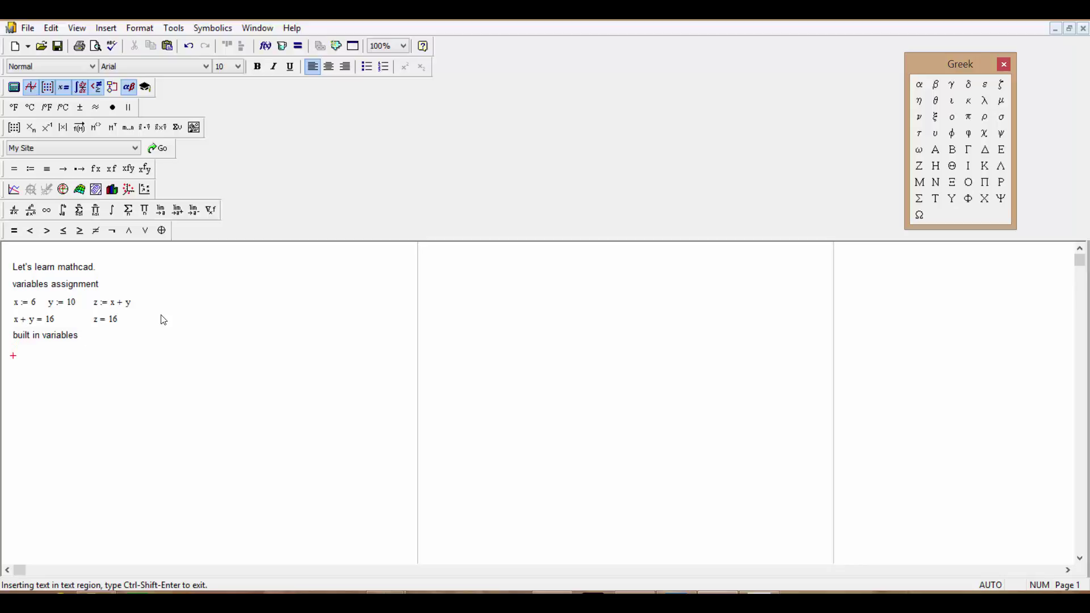
Evaluate the built-in gravity constant g below the "built in variables" text.
key(Up)
key(Up)
key(Down)
key(Up)
key(Down)
text(g )
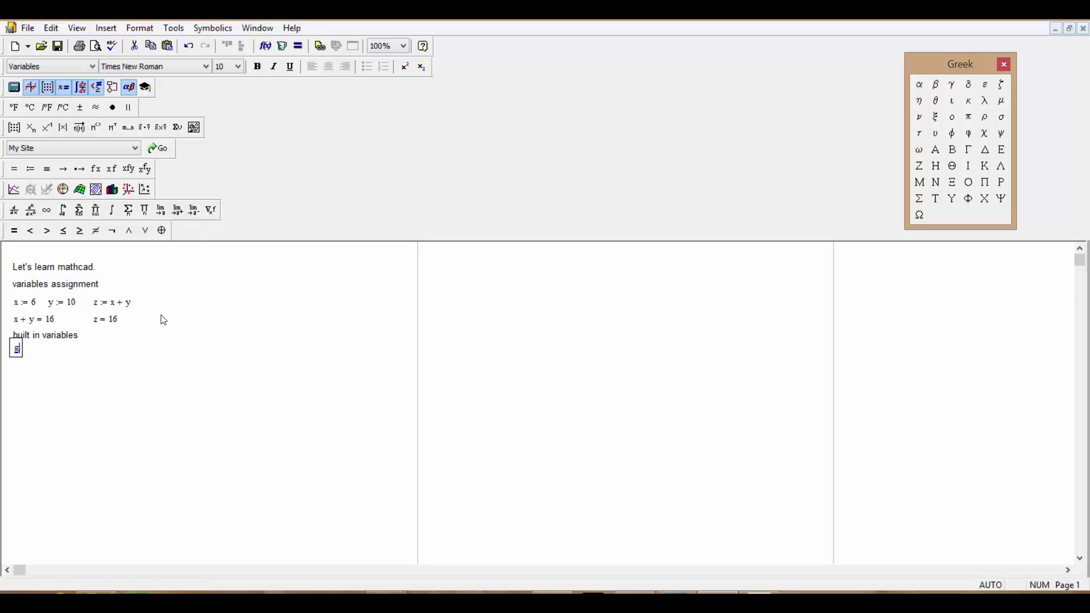
text(= 9.807·m/s^2)
key(Return)
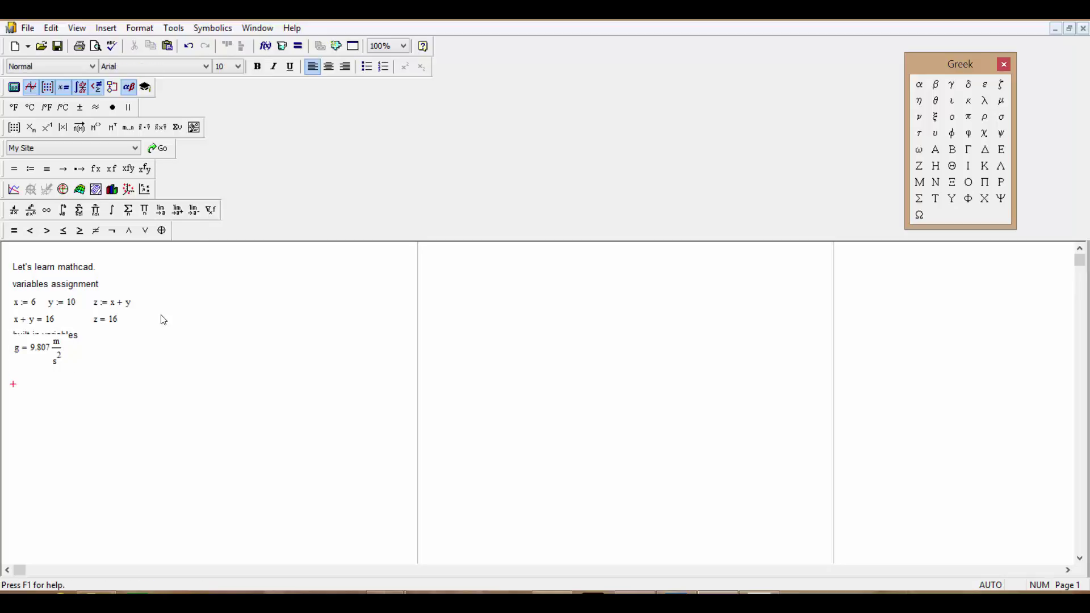
Move the g evaluation down so it clears the "built in variables" text above it.
drag(93, 368, 75, 296)
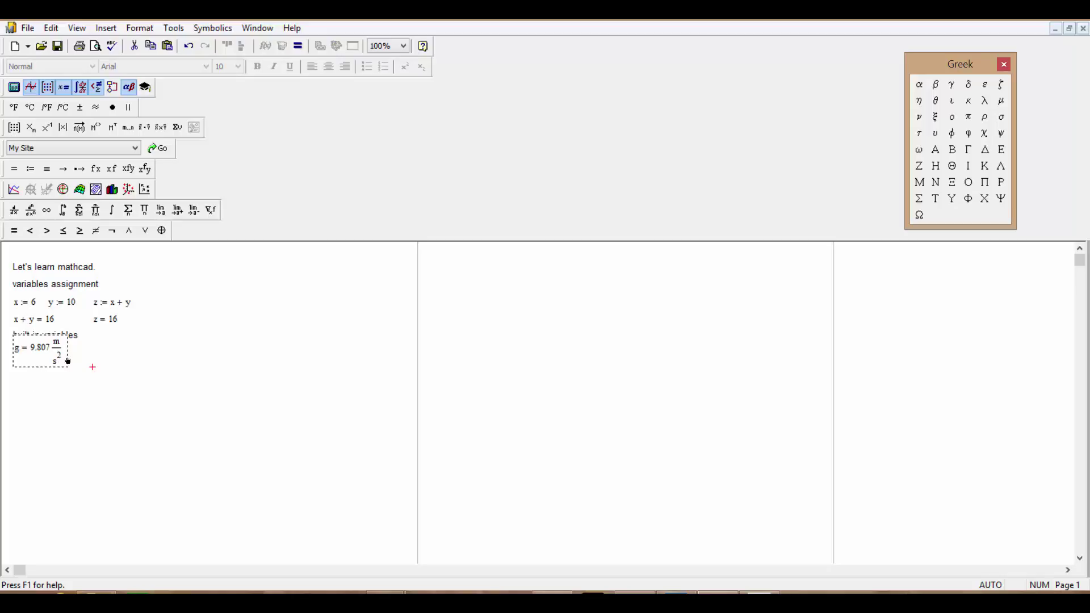
click(126, 350)
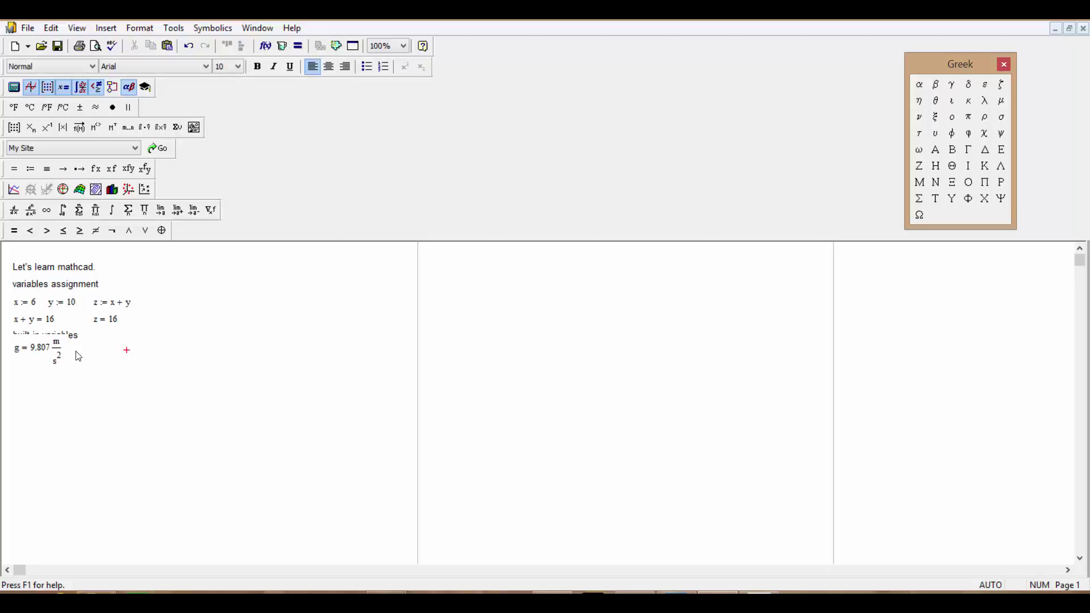
click(27, 349)
click(119, 358)
click(88, 364)
click(56, 358)
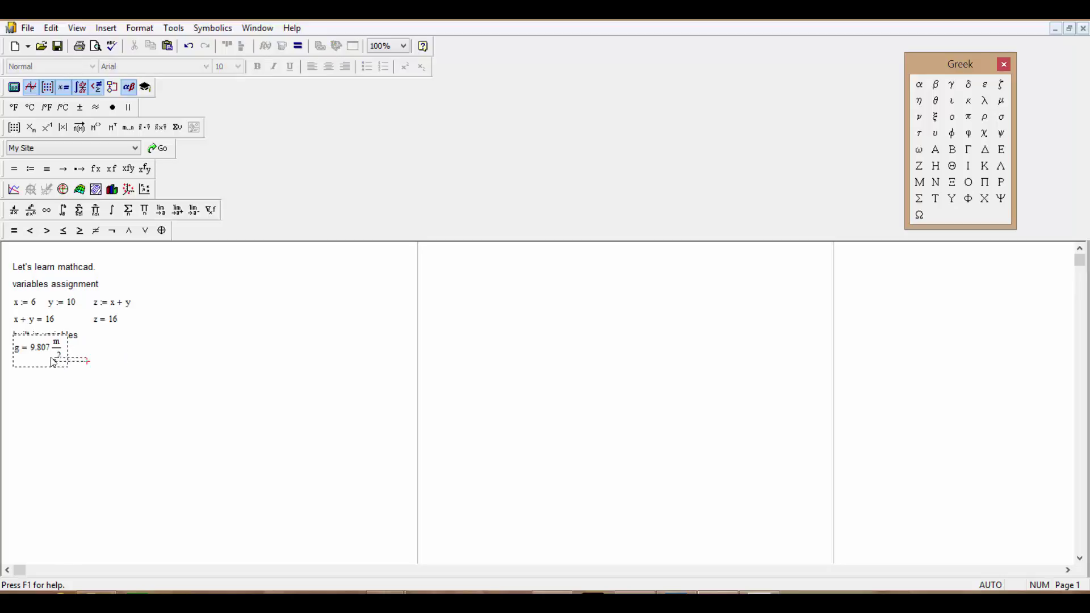
drag(85, 386, 52, 394)
click(116, 356)
click(47, 341)
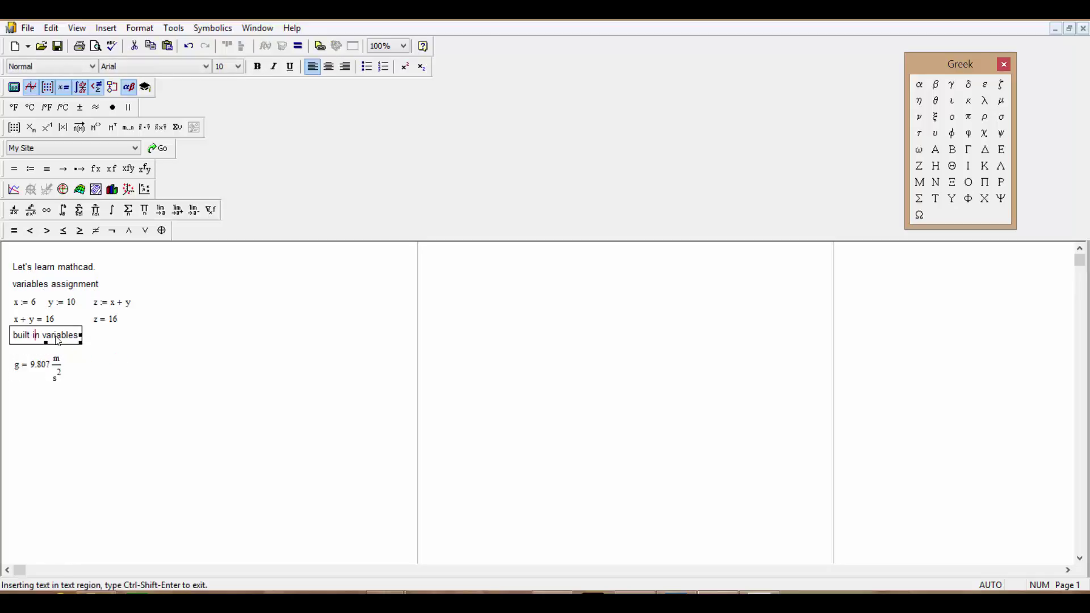
click(144, 373)
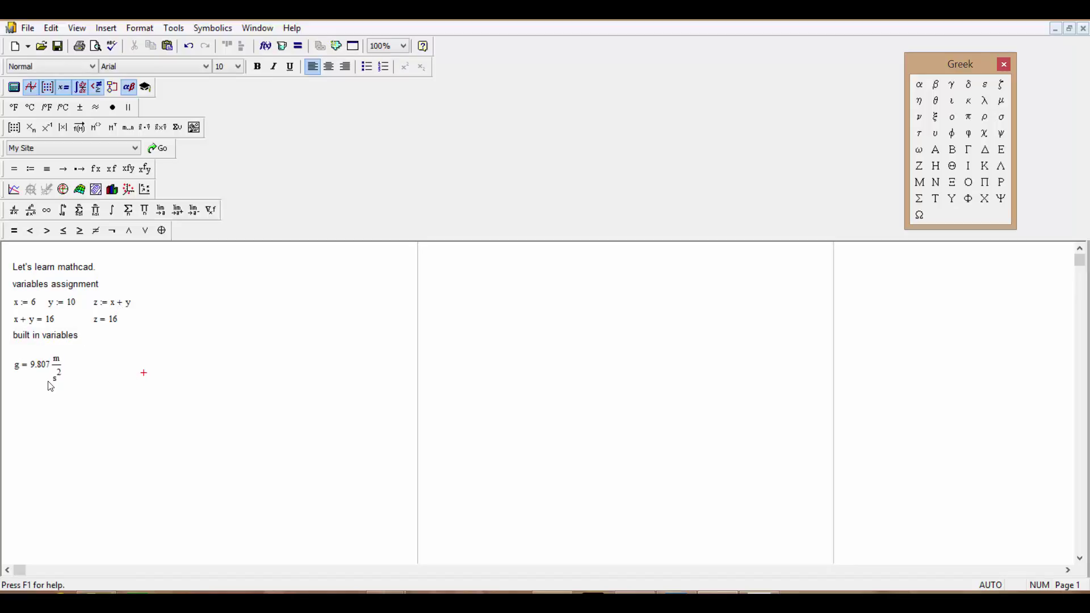
Add a text region reading "addition and subtraction" below the g evaluation.
click(19, 369)
key(Return)
key(Return)
key(Up)
key(shift+apostrophe)
text(additi)
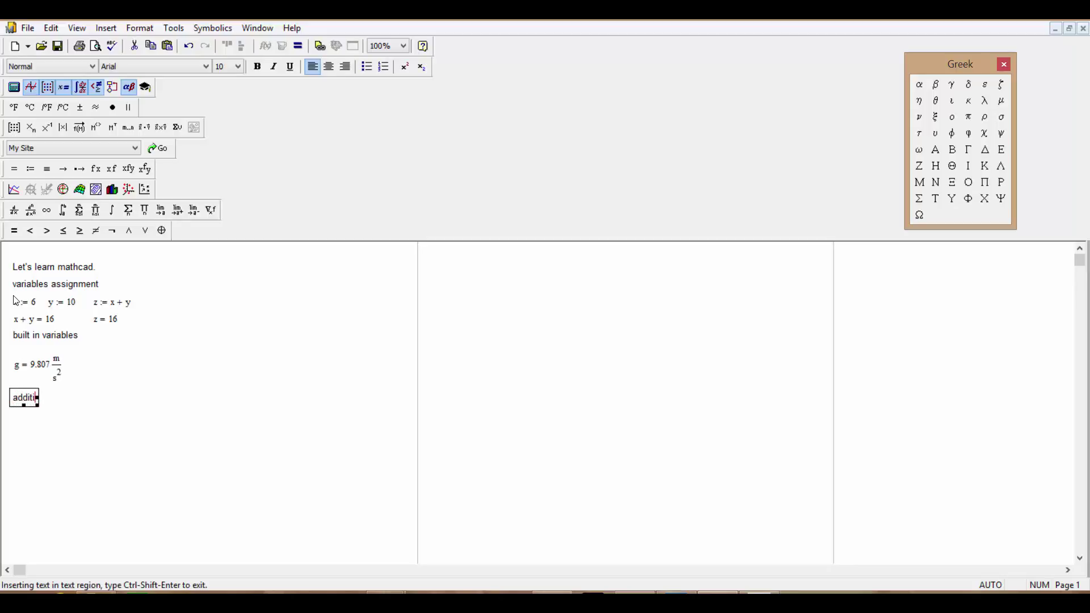
text(on and su)
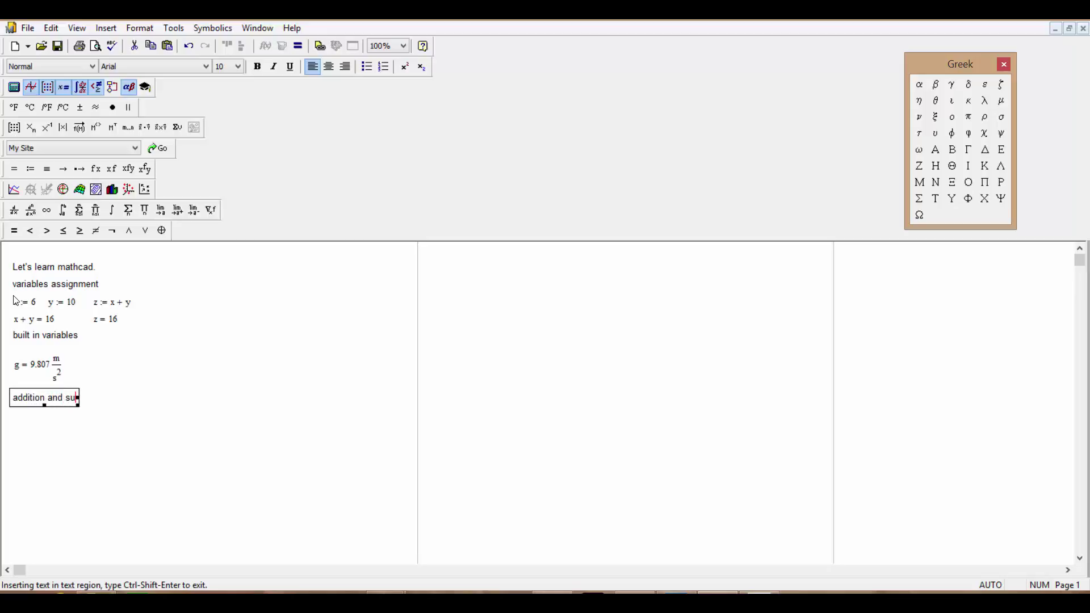
key(BackSpace)
text(ubtraction)
key(ctrl+shift+Return)
key(Down)
key(Down)
key(Up)
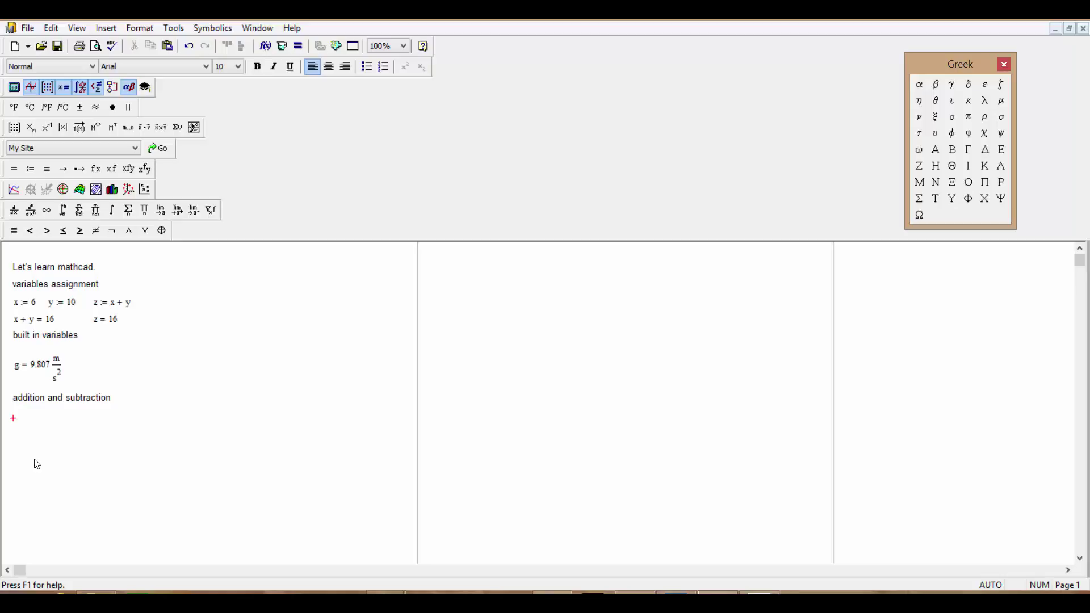
Evaluate x + y numerically below the "addition and subtraction" text.
text(x + y )
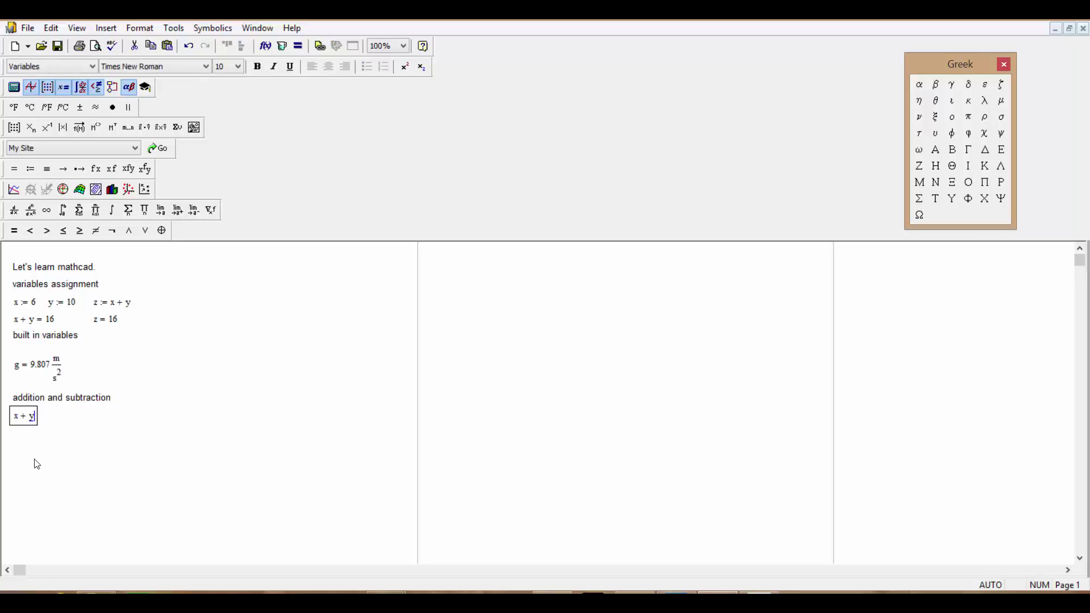
text(= 16)
key(Return)
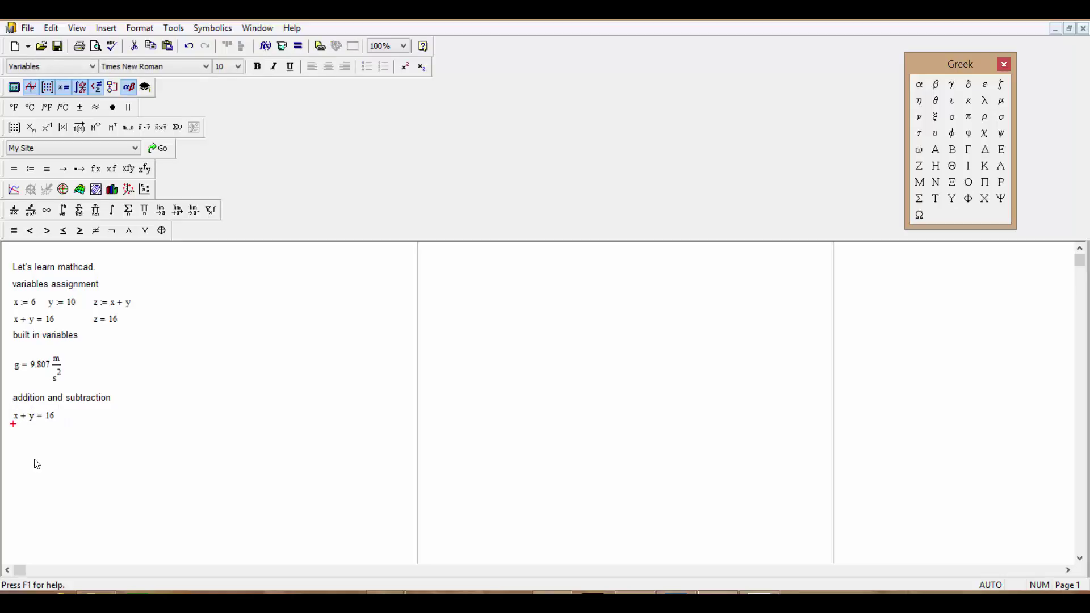
Enter the expression x + y·z on the same line as the lower x + y evaluation, leaving a gap between them.
click(33, 417)
click(172, 435)
key(Up)
key(Left)
key(Up)
key(Left)
key(Left)
key(Left)
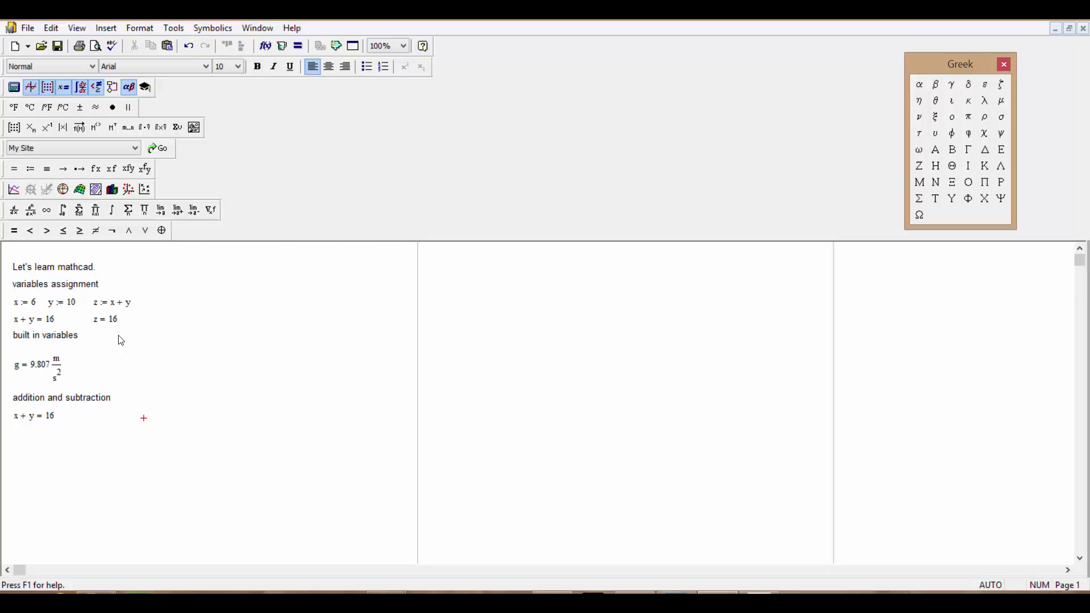
key(Left)
key(Left)
key(Left)
key(Left)
text(x+y)
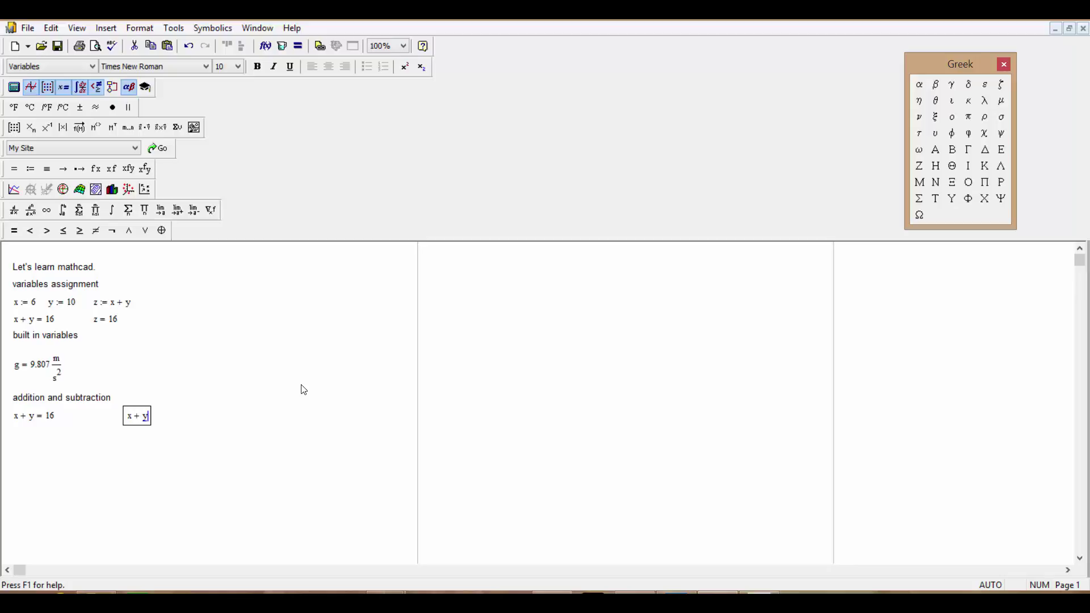
text(*)
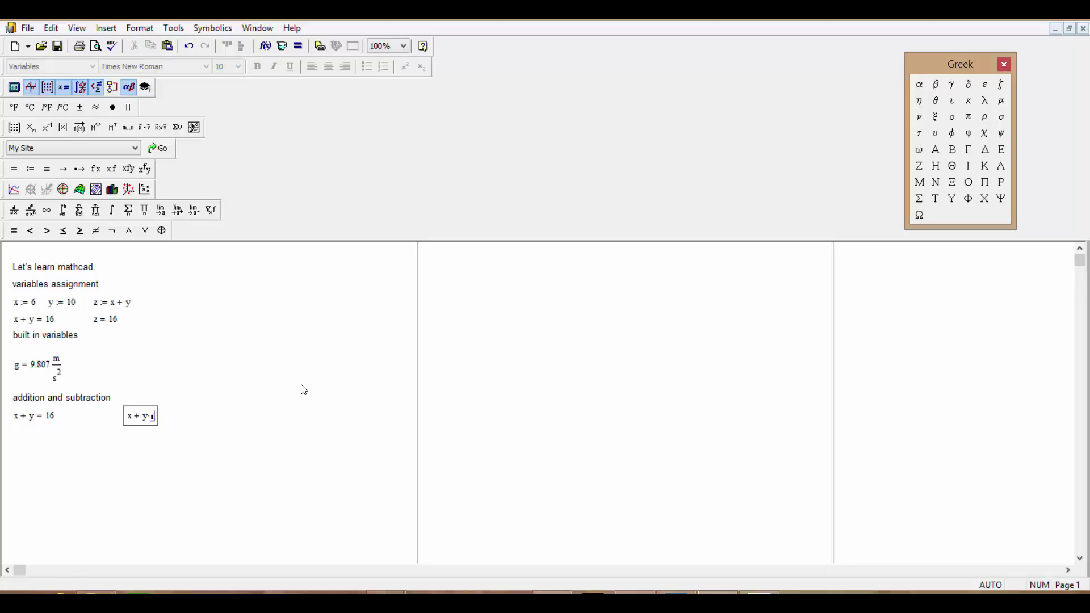
text(z)
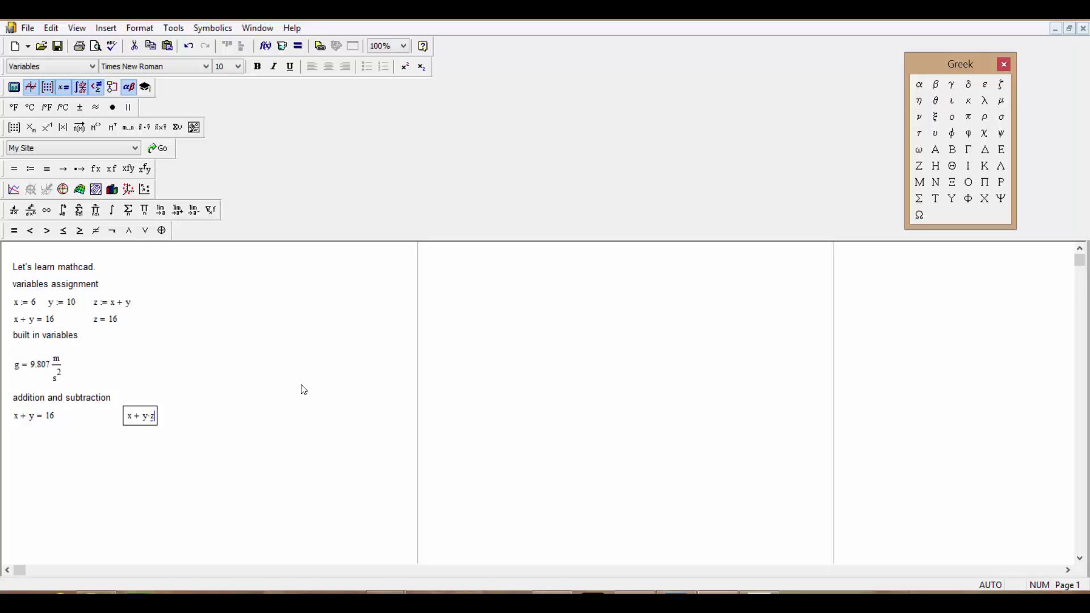
Rework the x + y·z expression so that the whole sum is multiplied, giving (x + y)·z.
key(BackSpace)
key(BackSpace)
key(space)
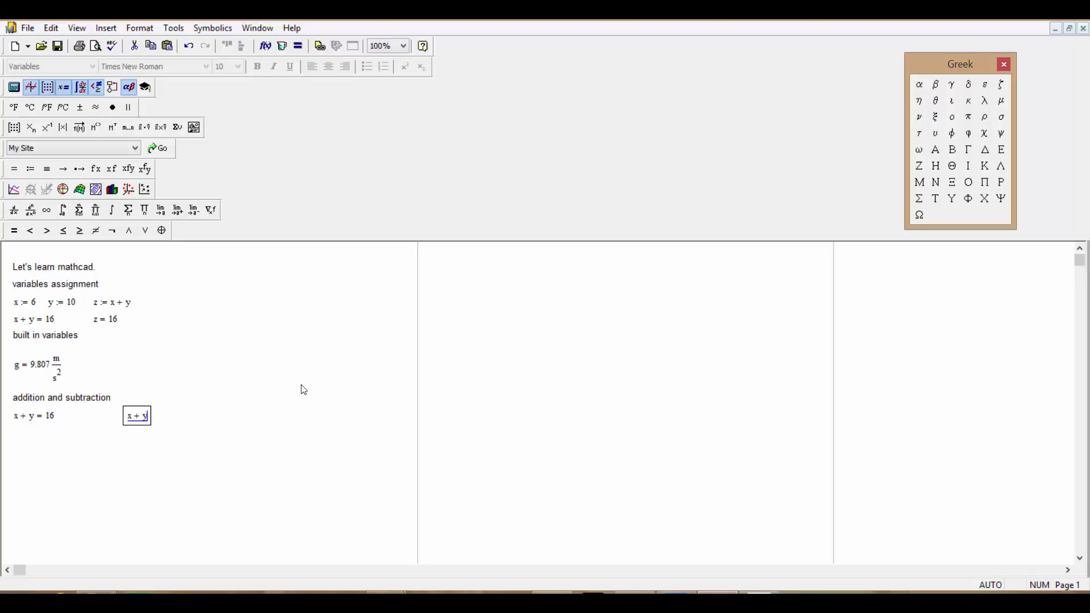
text(*)
text(z)
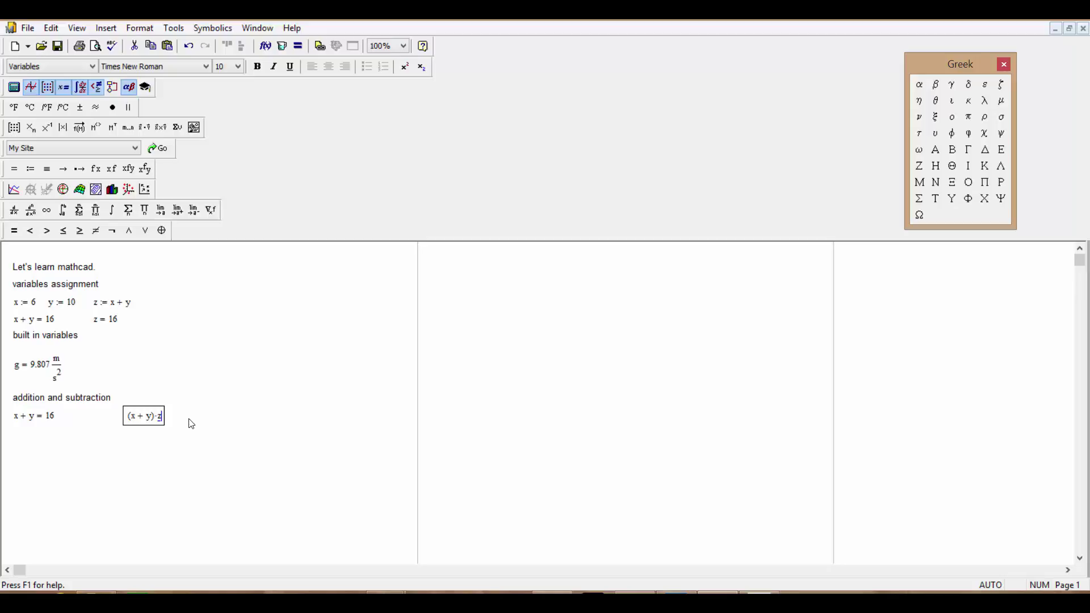
key(Right)
key(Right)
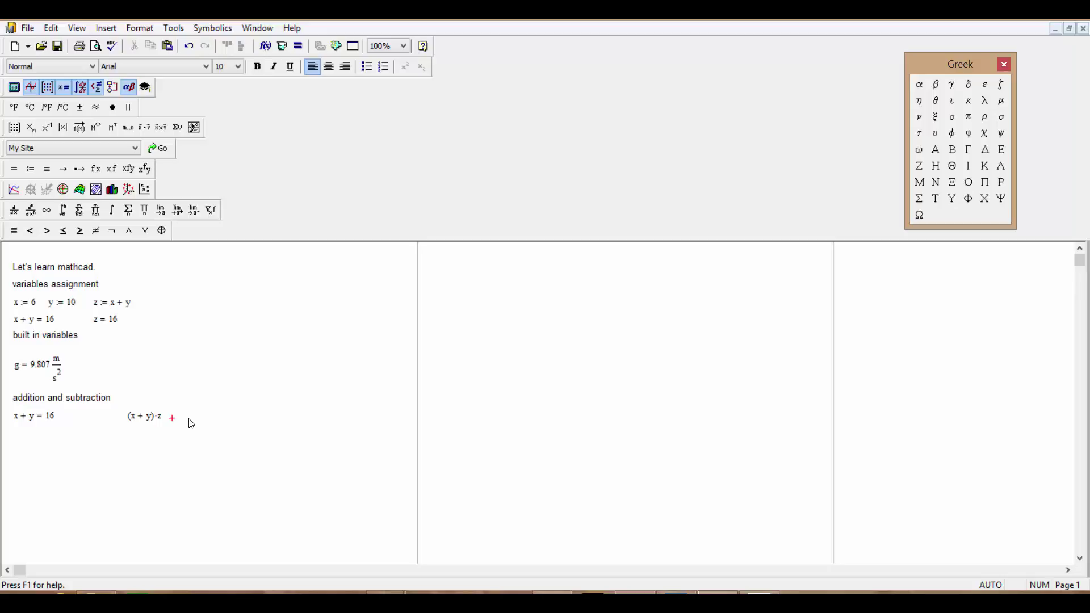
Enter a fraction beside (x + y)·z with the whole sum x + y over the denominator z.
text(x+y)
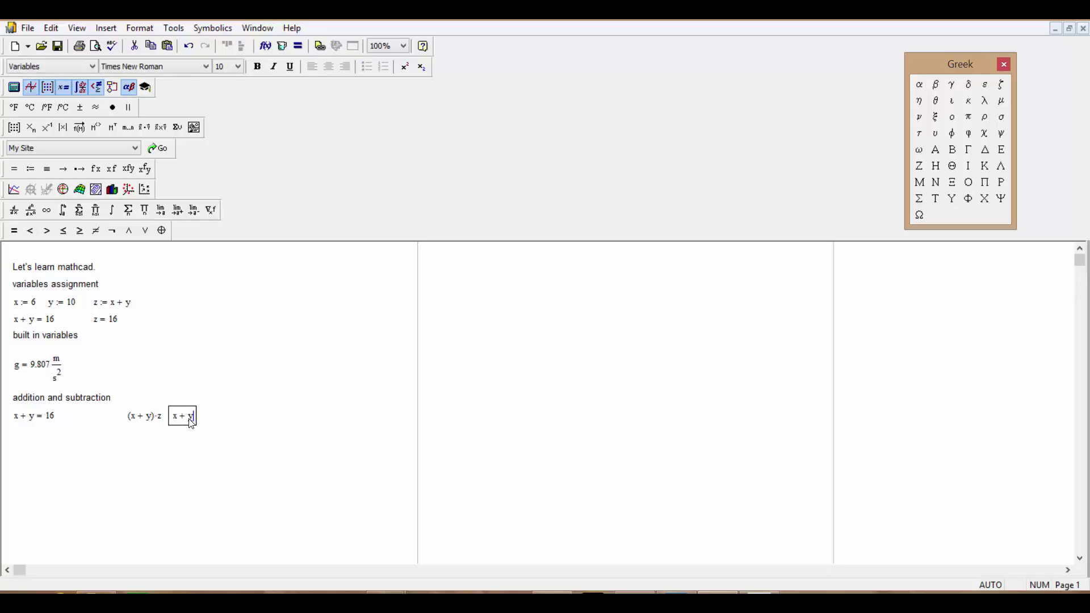
key(space)
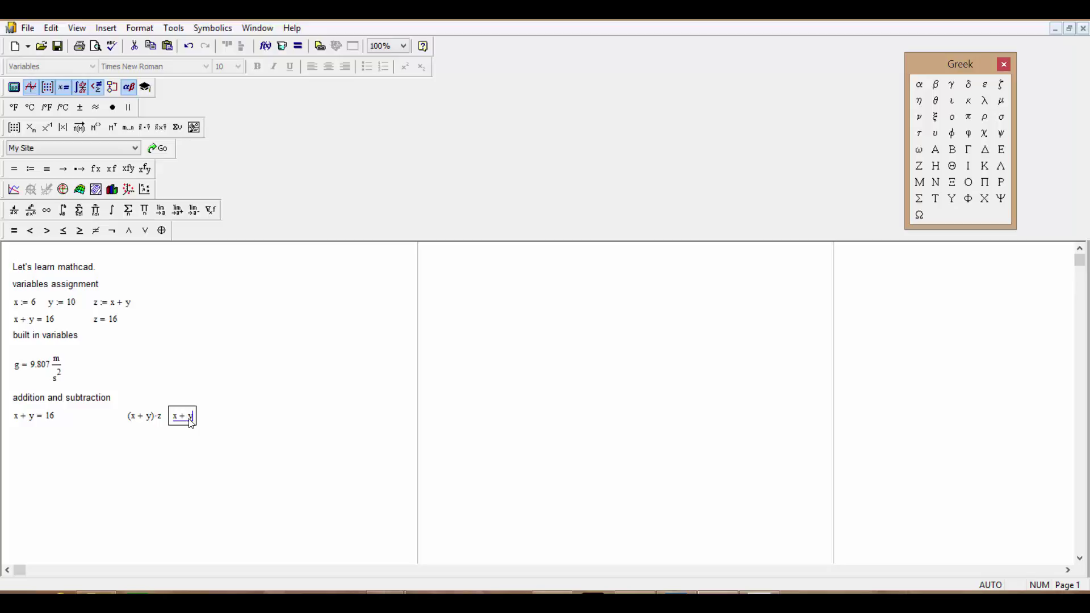
key(slash)
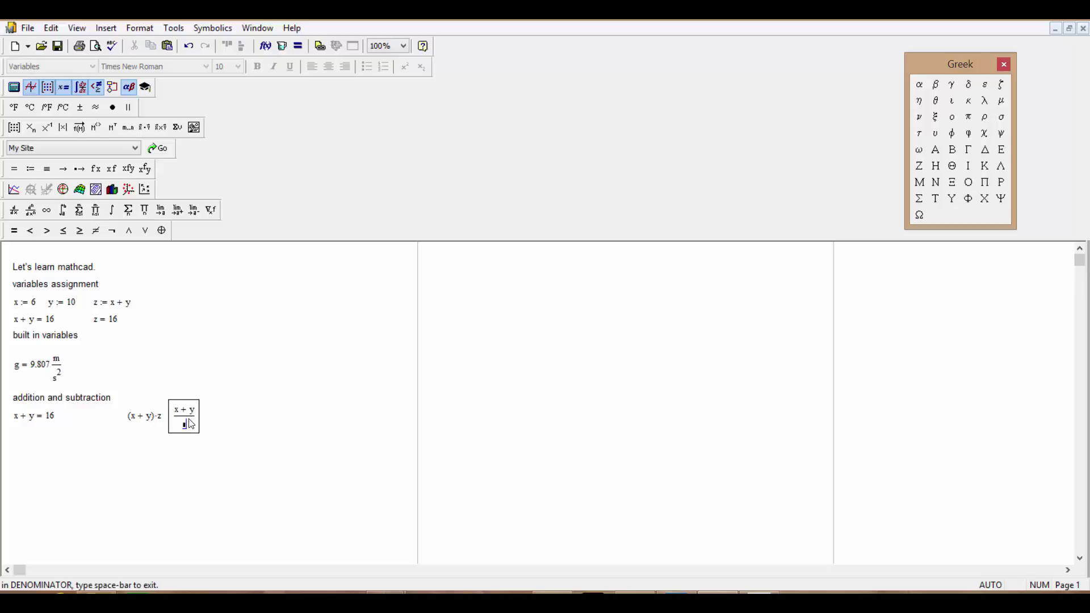
text(z)
click(191, 421)
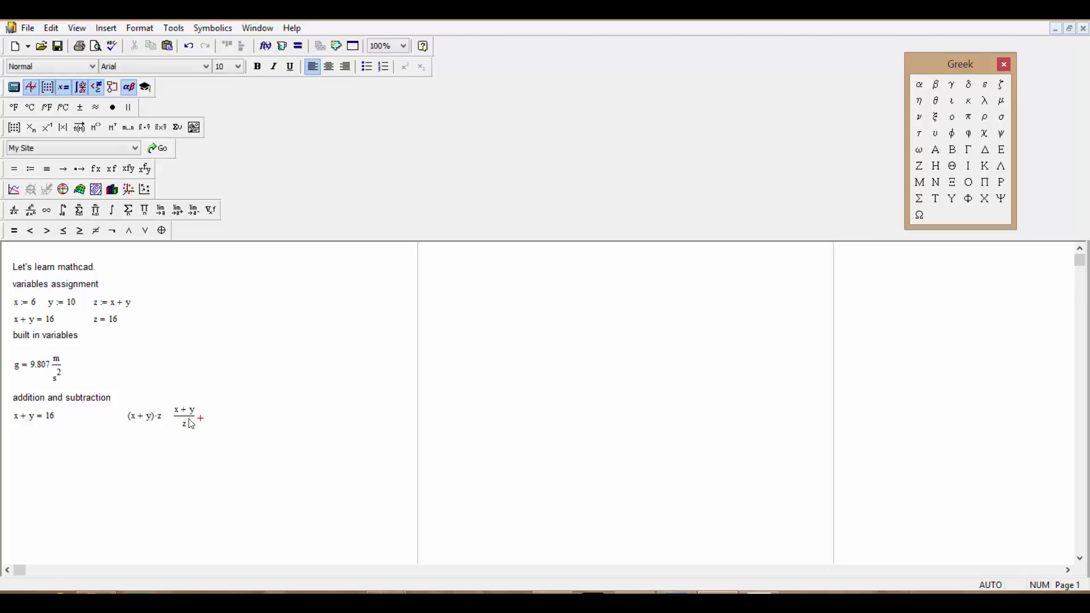
Enter the expression x + y/z beside the previous fraction, with only y divided by z.
key(Right)
key(Right)
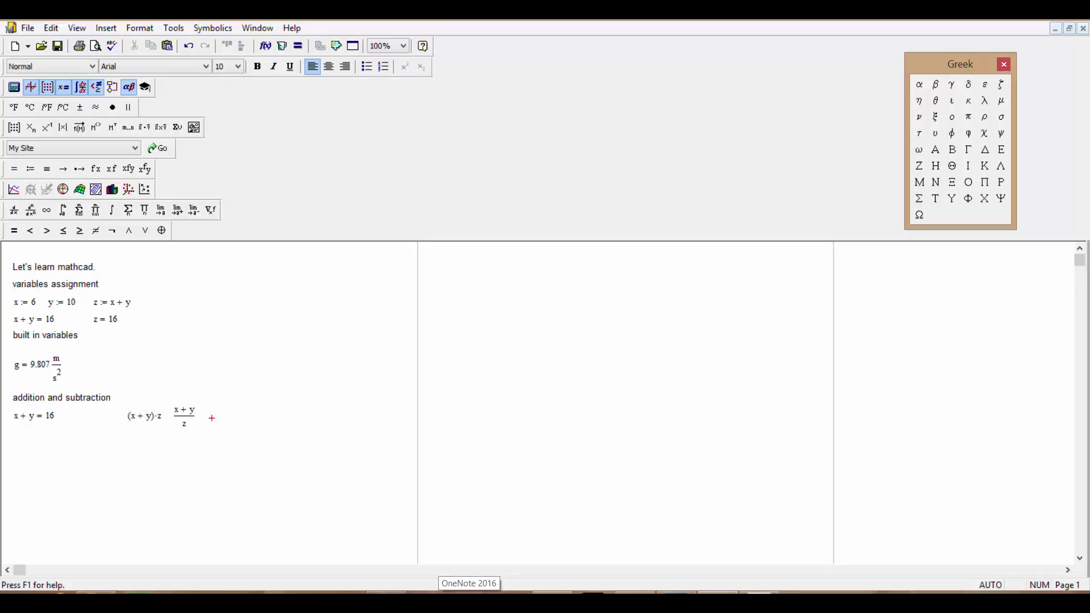
text(x+y)
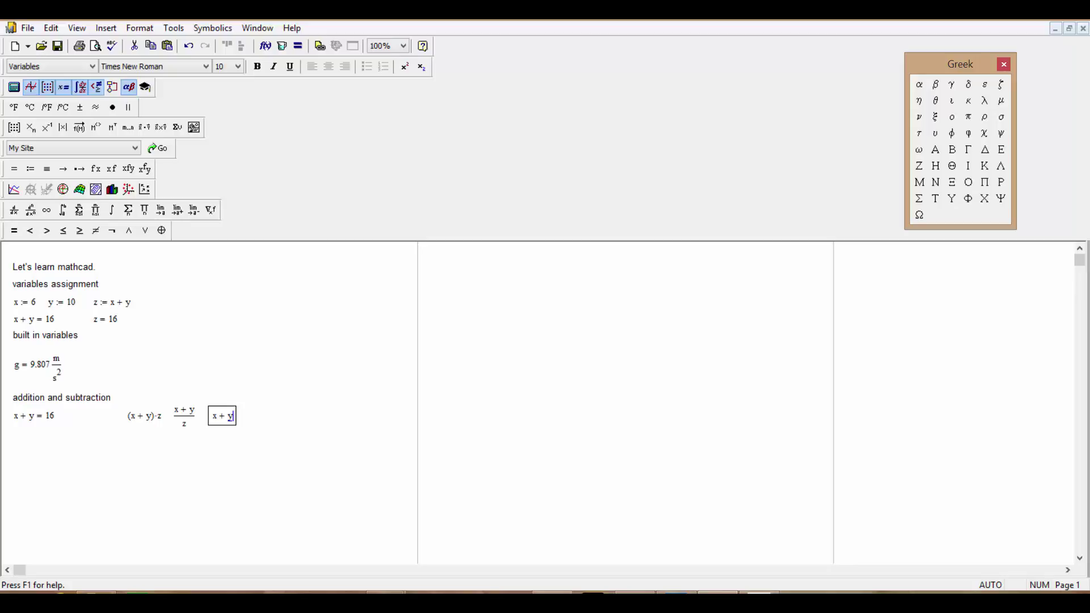
text(/)
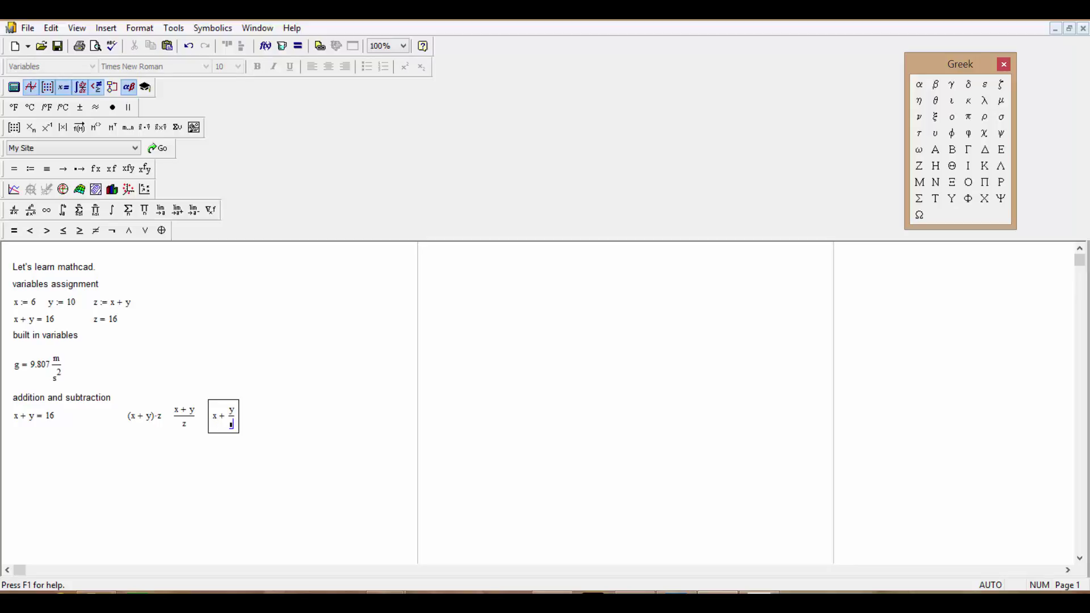
text(z)
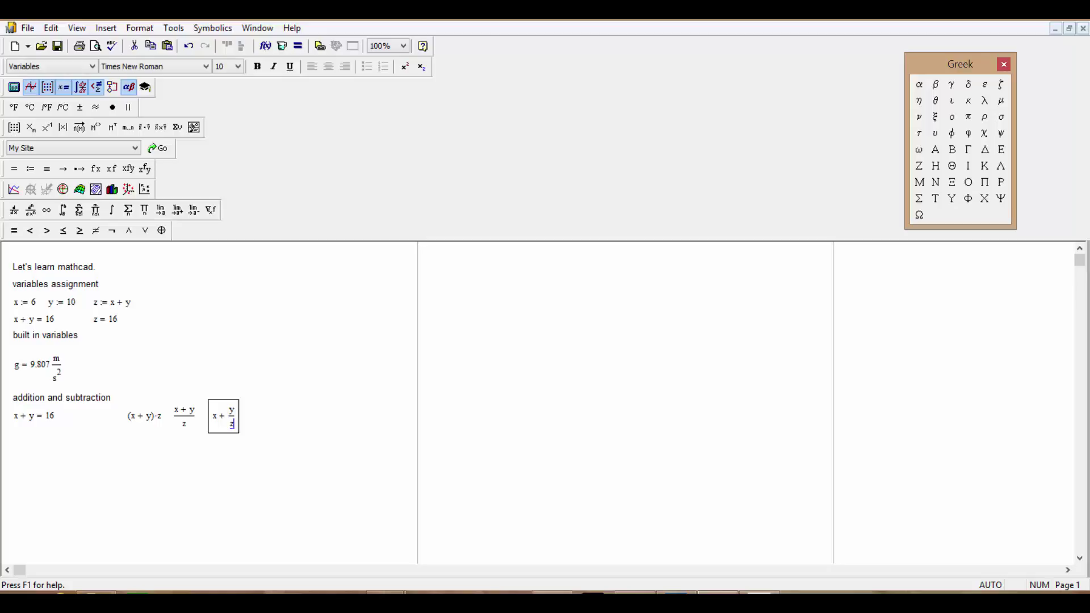
click(212, 441)
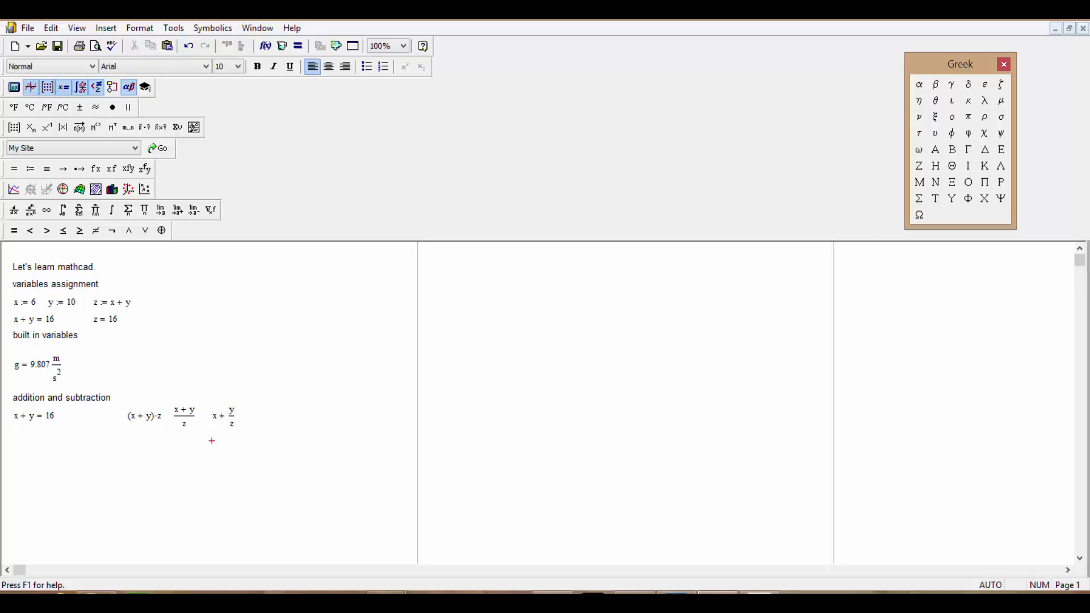
click(211, 435)
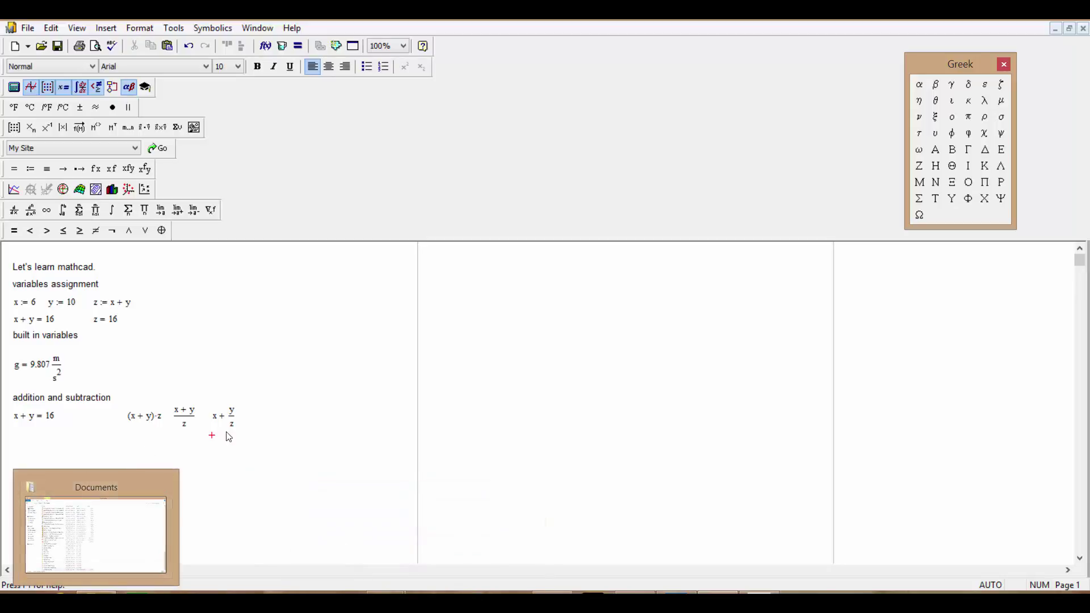
Add a text region reading "Unit Assignment" at the left margin below the lower x + y evaluation.
click(59, 452)
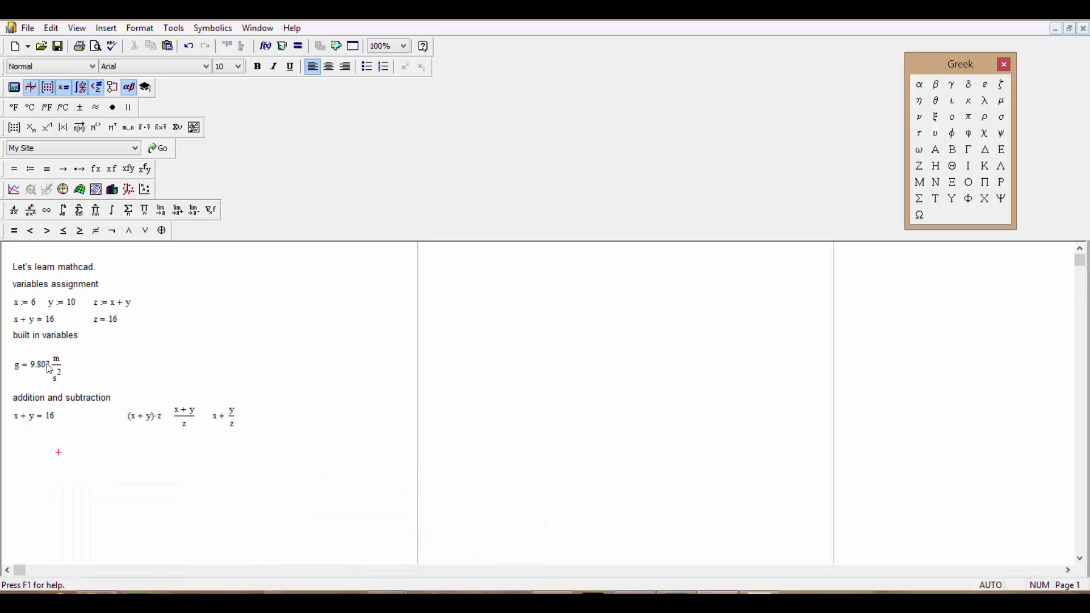
key(Left)
key(Left)
key(Left)
key(Left)
key(Left)
key(Left)
key(Up)
key(Up)
key(Left)
key(Down)
key(Up)
key(Left)
key(Down)
click(14, 448)
key(Left)
key(Right)
key(shift+apostrophe)
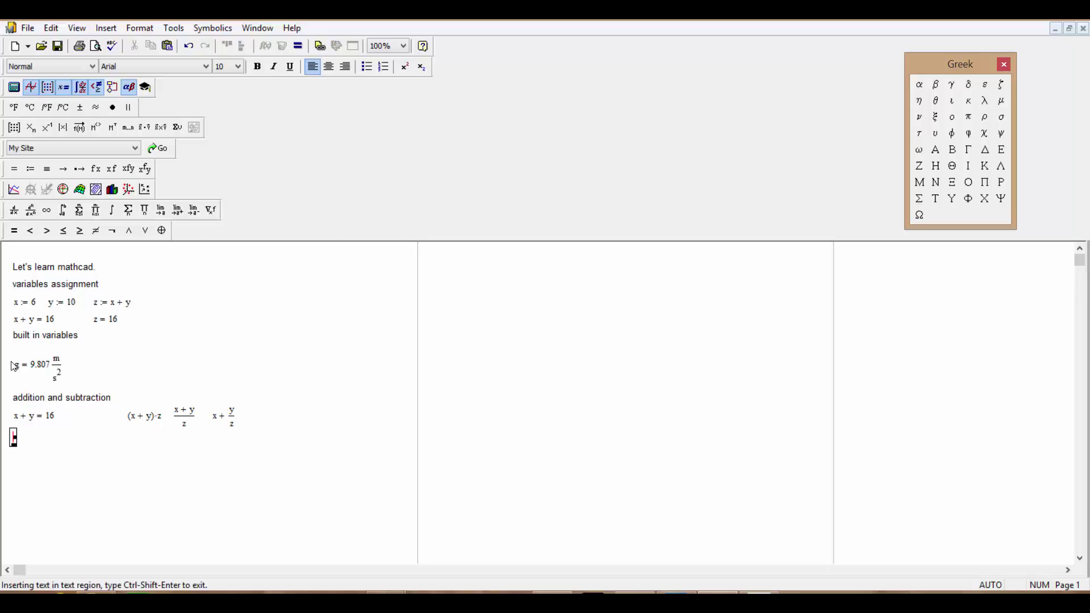
text(Unit Ass)
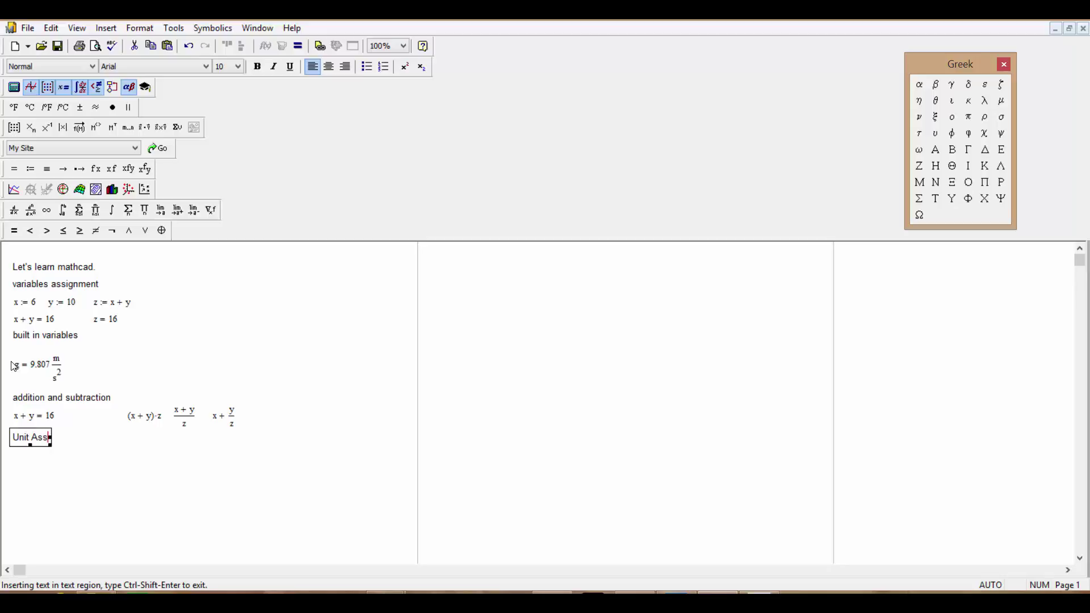
text(ignment)
key(ctrl+shift+Return)
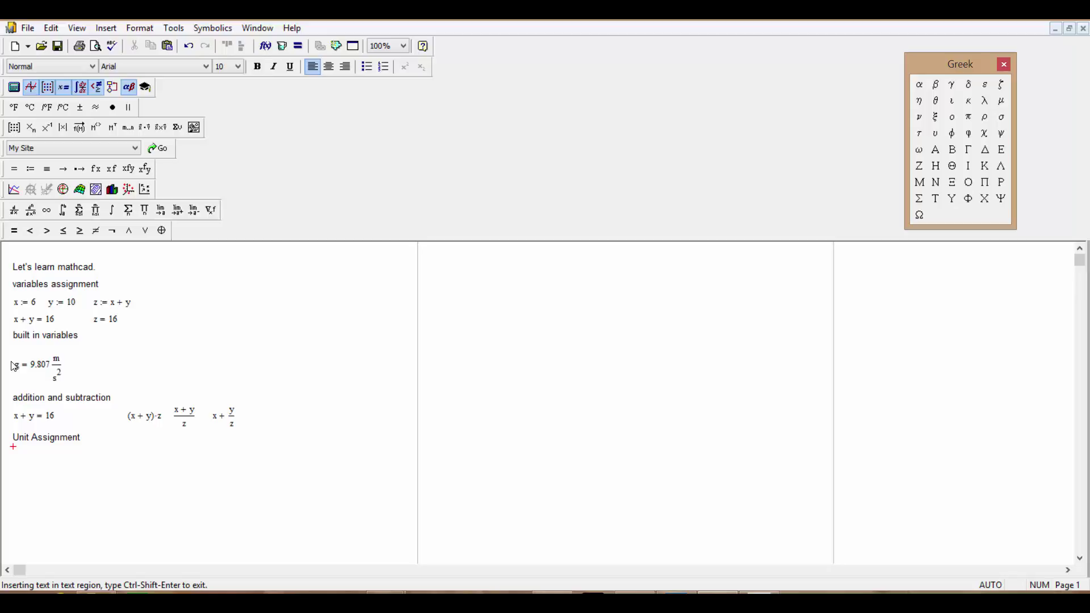
Define x as 6 multiplied by the unit m on the line below the Unit Assignment heading.
key(Return)
key(Return)
key(Up)
key(Down)
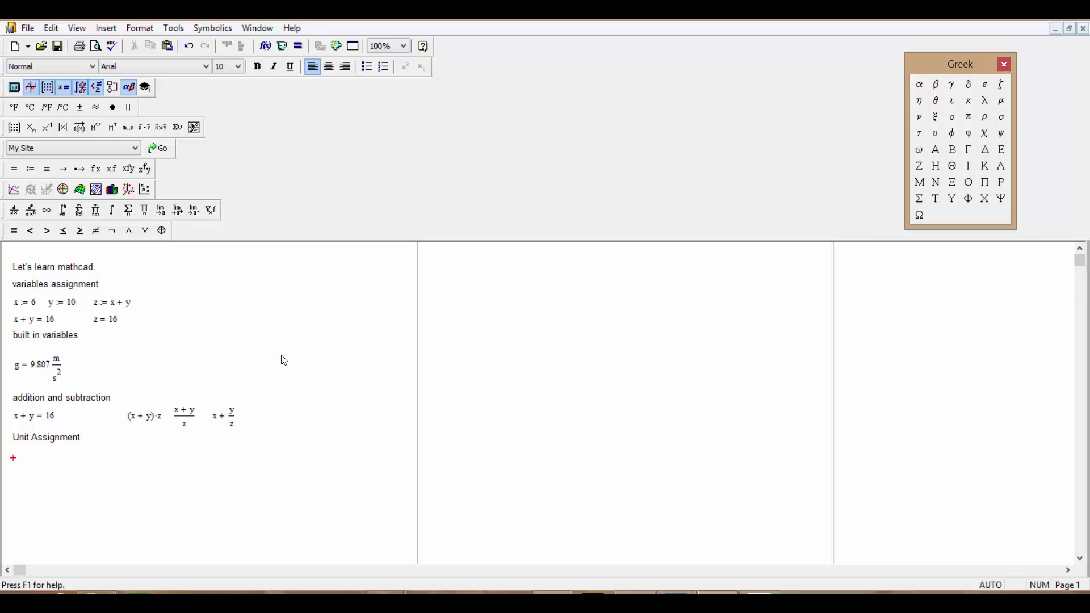
key(Up)
key(Down)
text(x := )
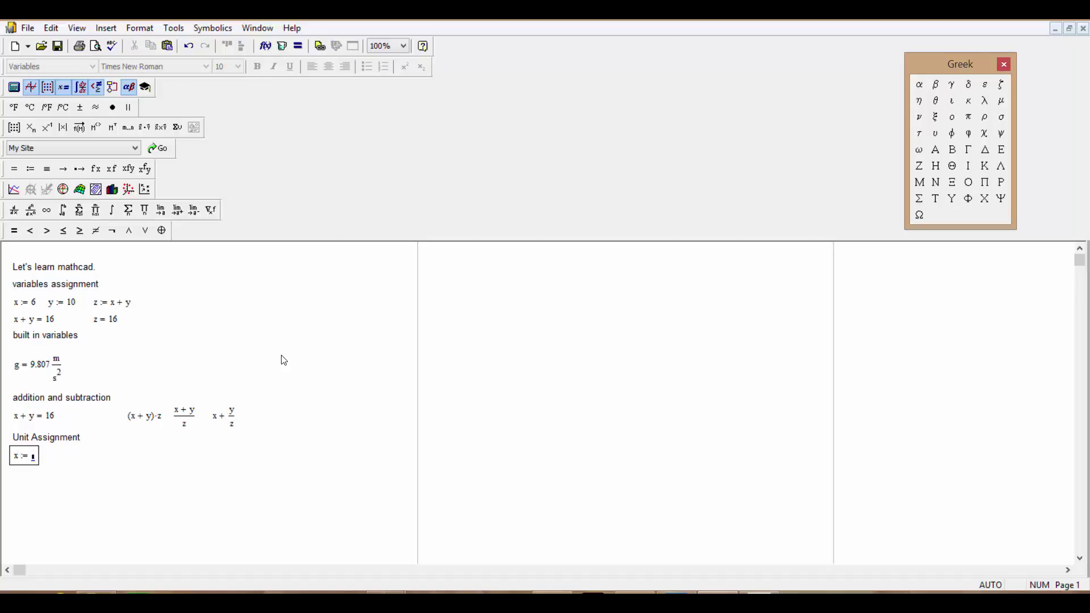
text(6)
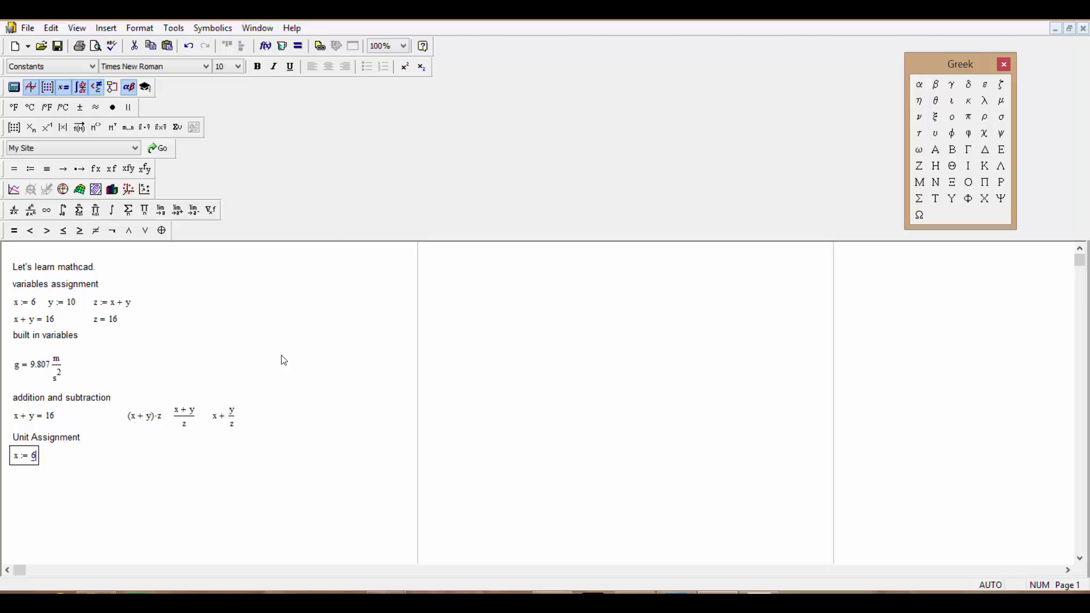
text(*m)
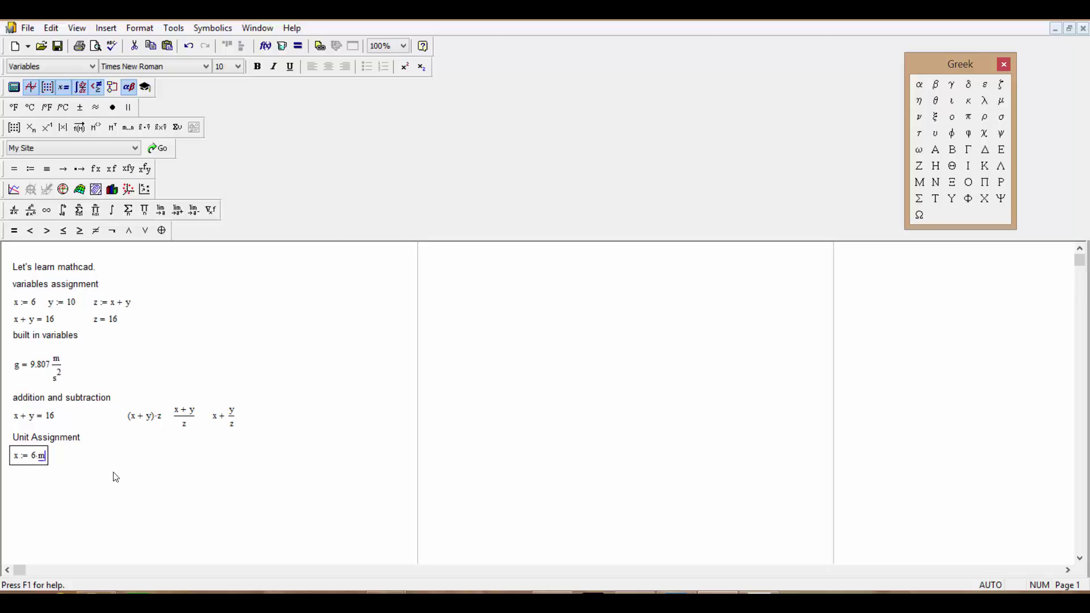
click(158, 482)
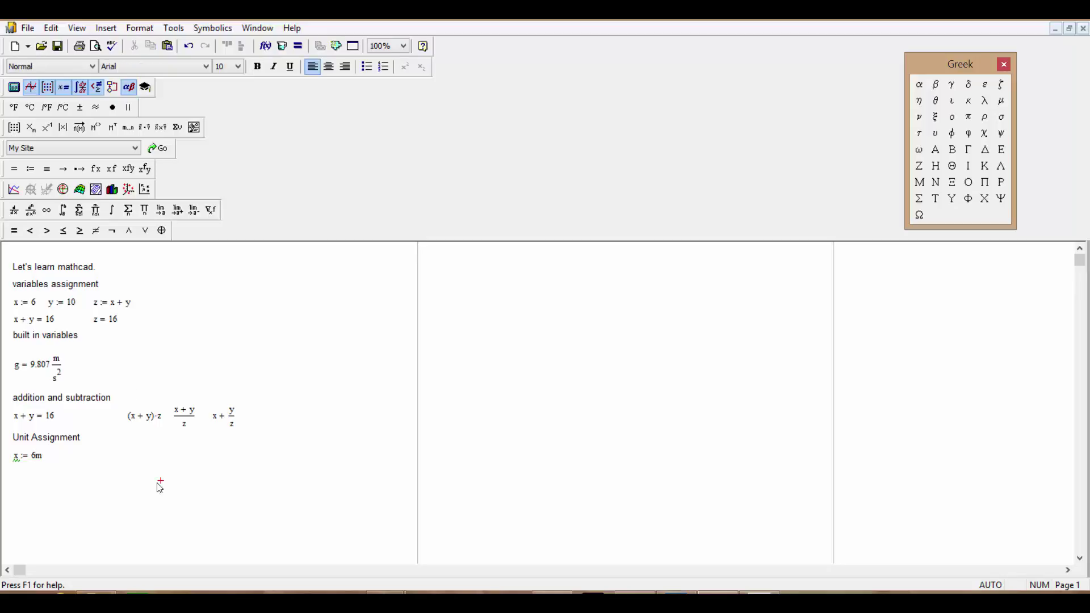
Rename the variable in the 6 m assignment to x1 so it no longer redefines the earlier x.
click(81, 452)
click(109, 504)
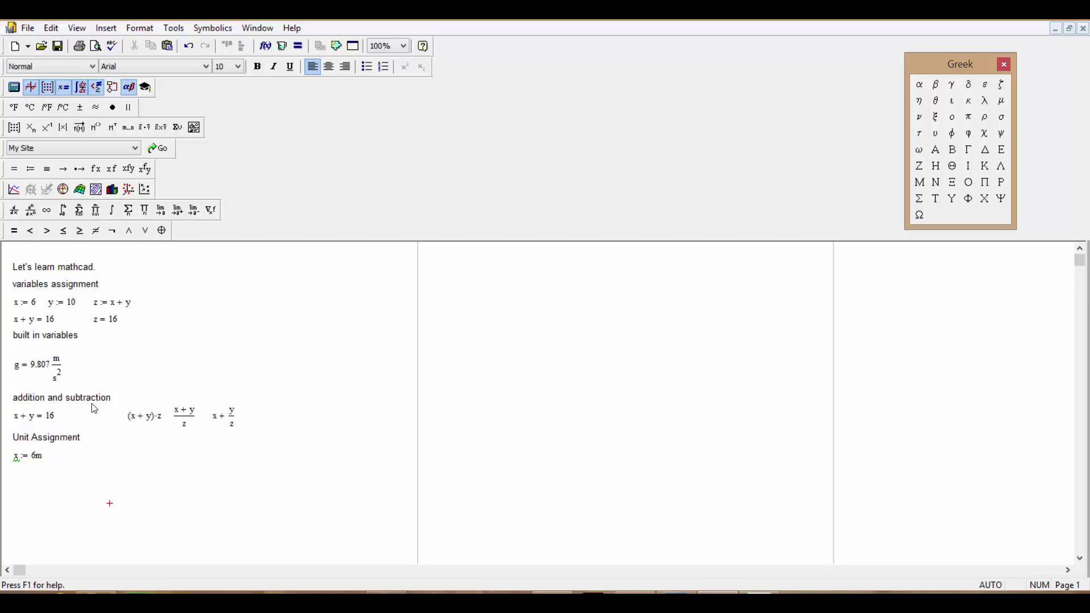
click(41, 462)
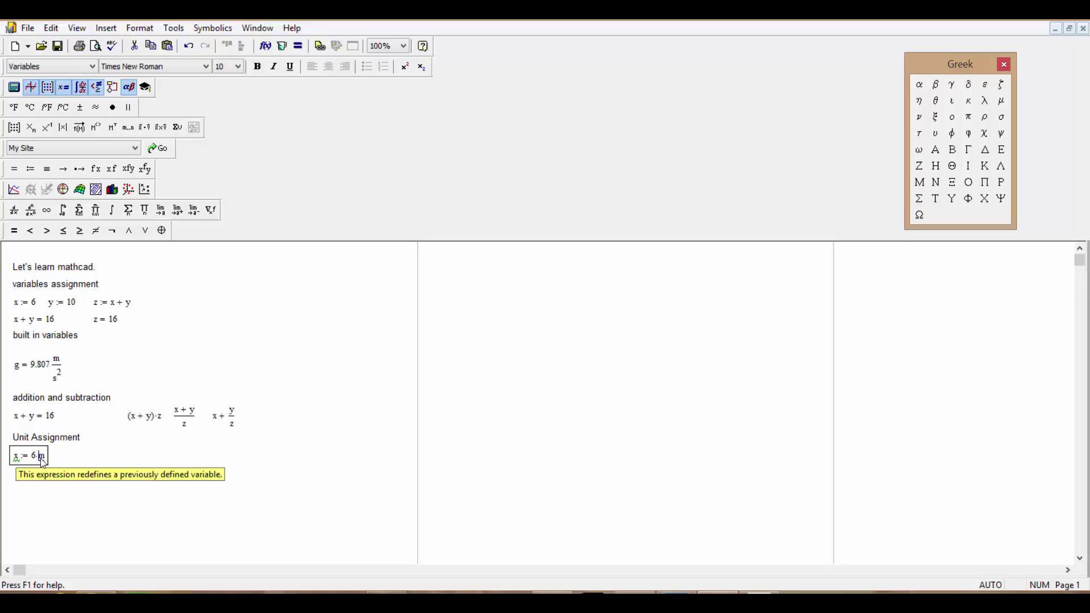
click(75, 503)
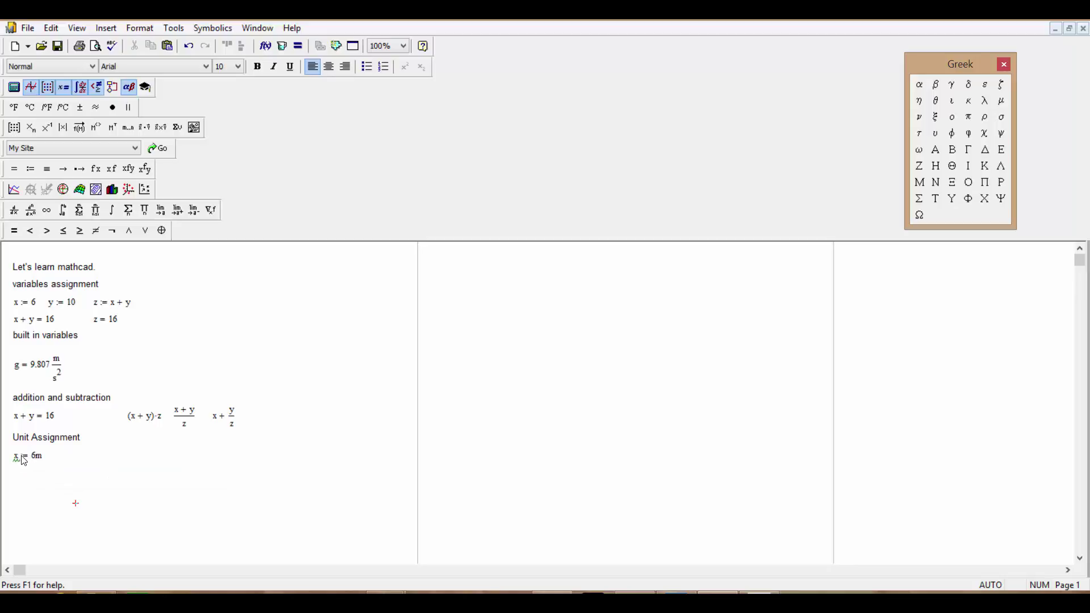
click(17, 303)
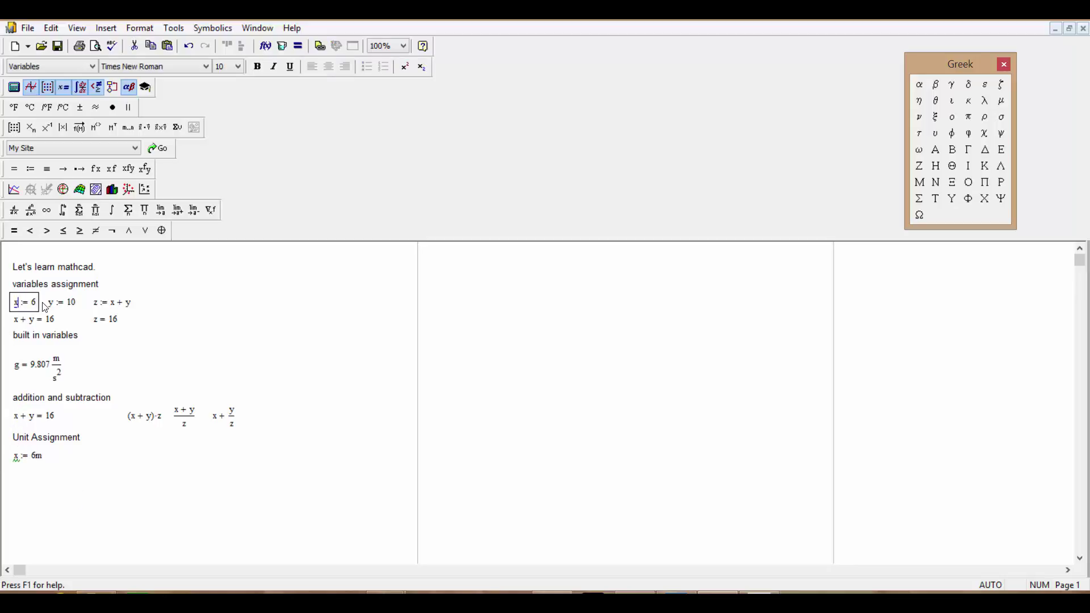
click(38, 463)
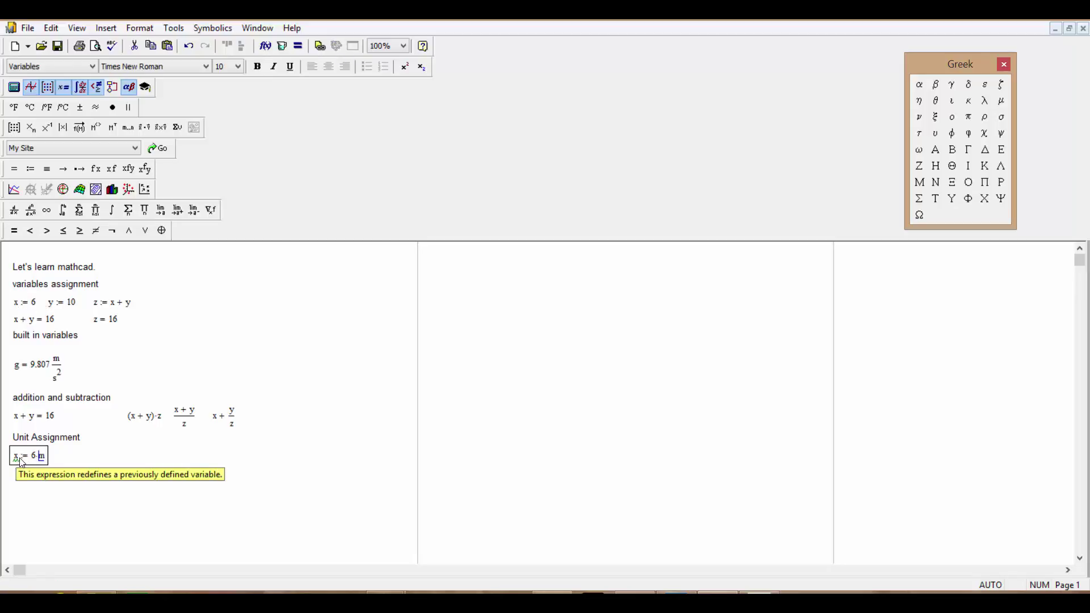
click(19, 458)
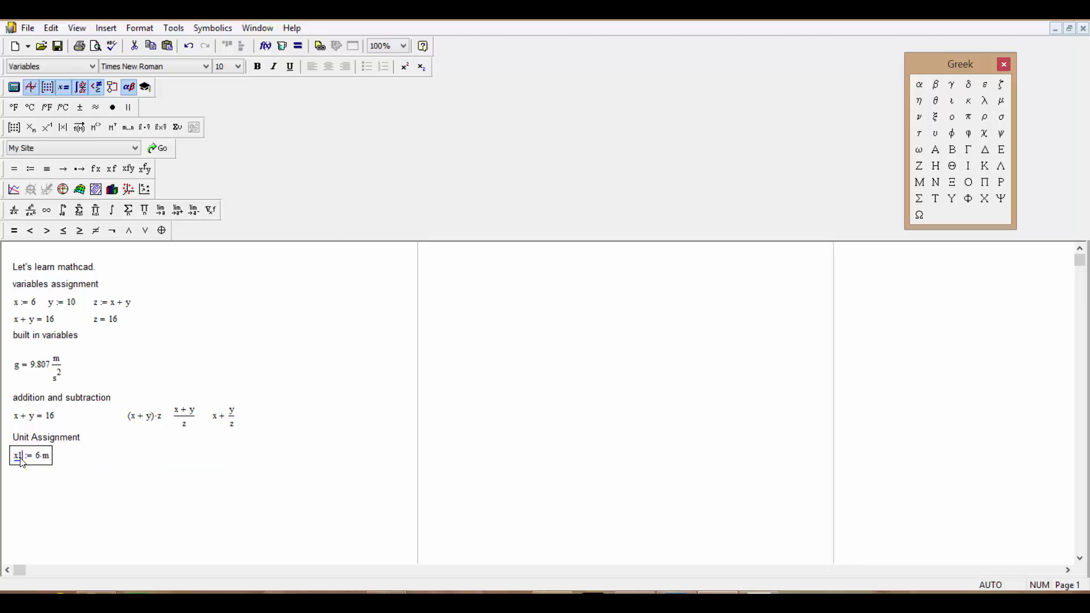
text(1)
click(189, 457)
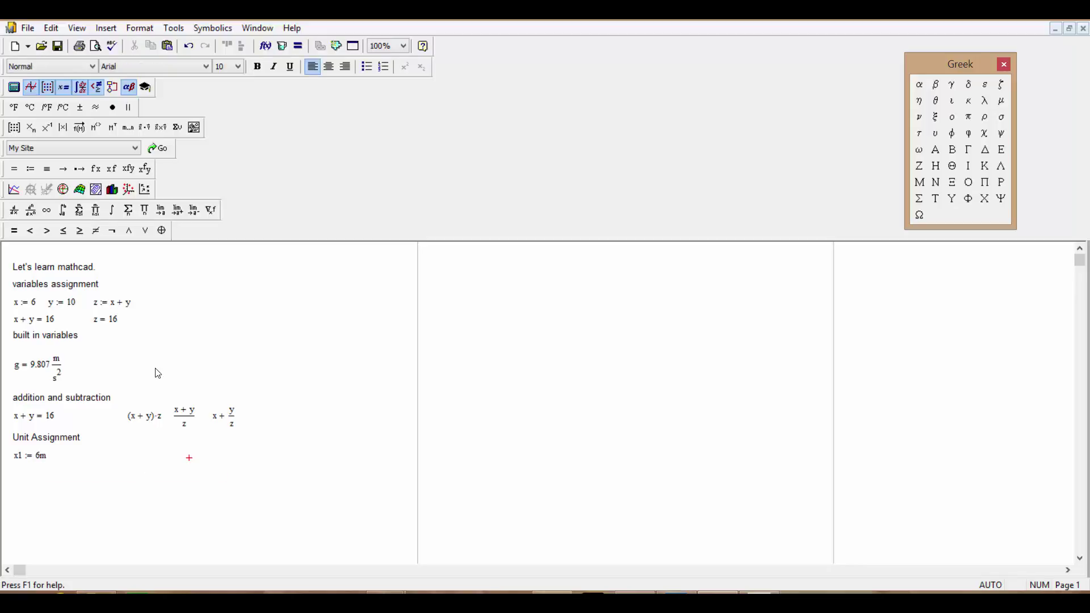
Define y1 as 10 multiplied by the unit m beside the x1 assignment.
click(64, 457)
key(Up)
key(Left)
key(Down)
key(Right)
text(y1)
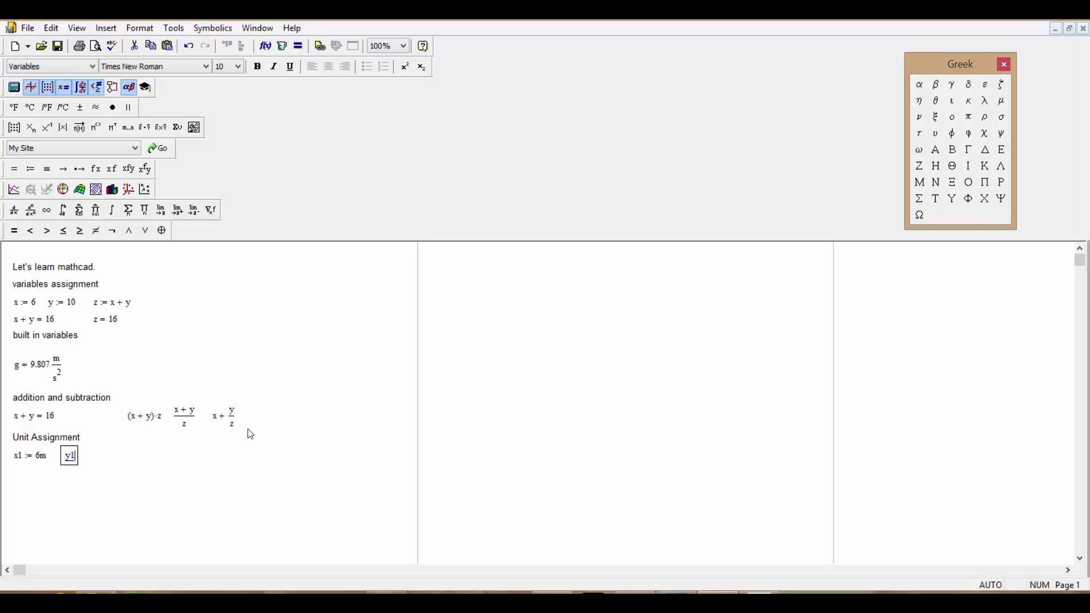
text(:=)
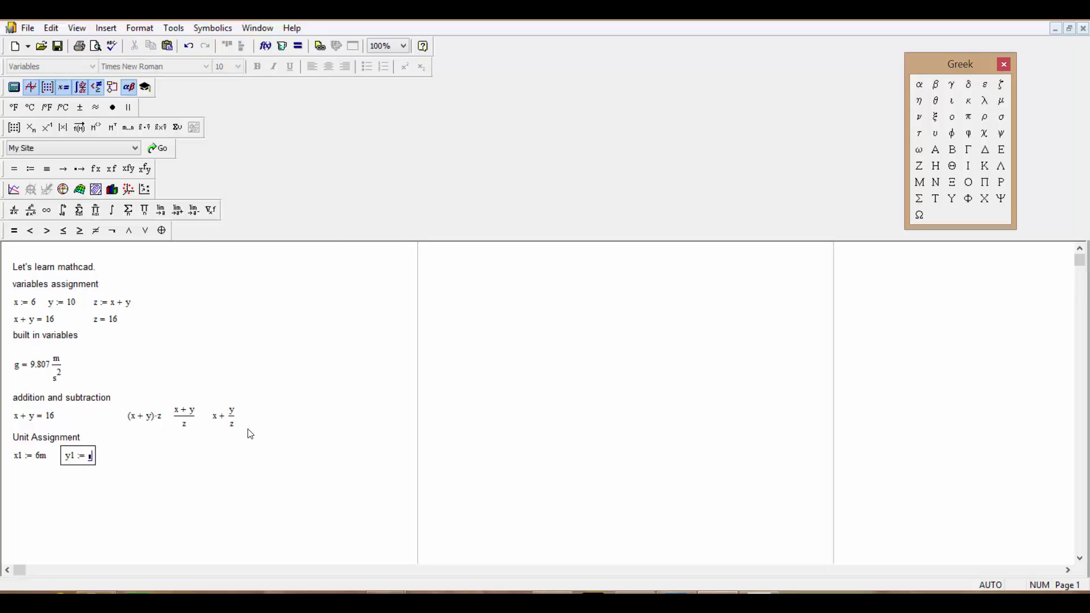
text(10)
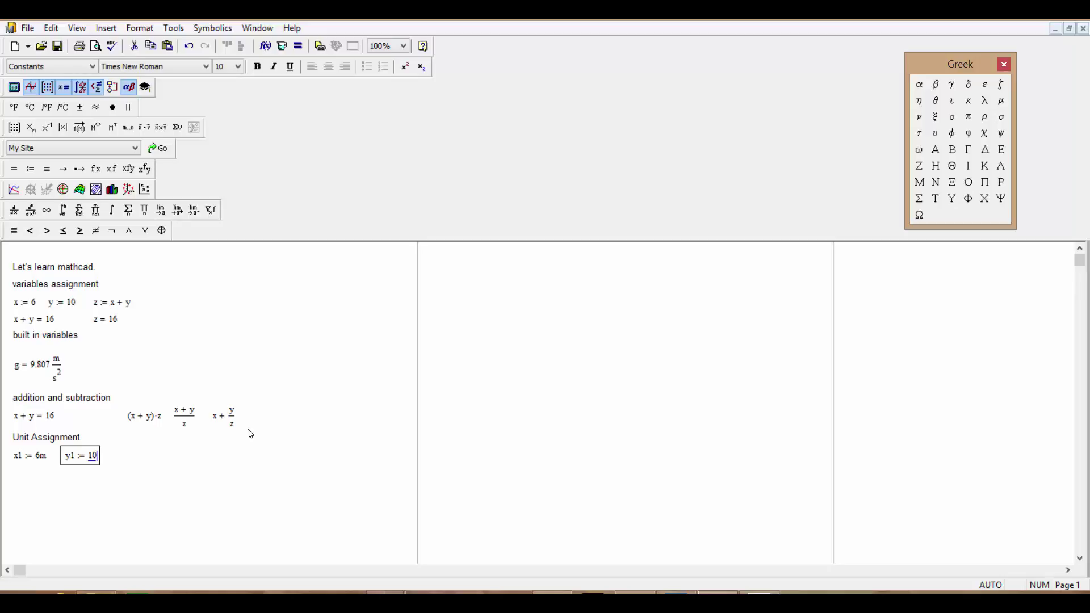
text(*)
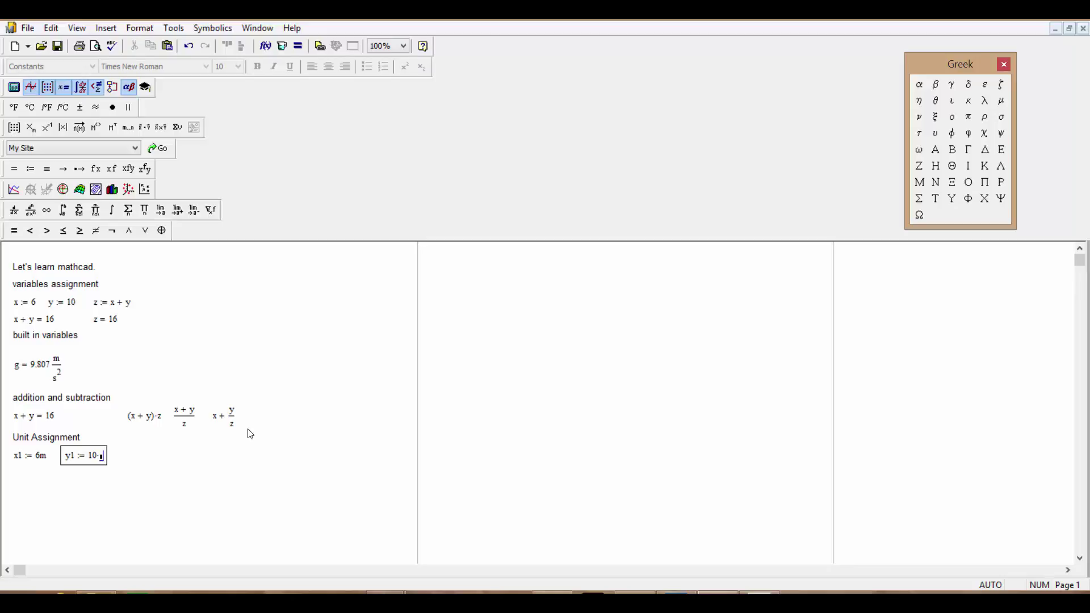
text(m)
key(Return)
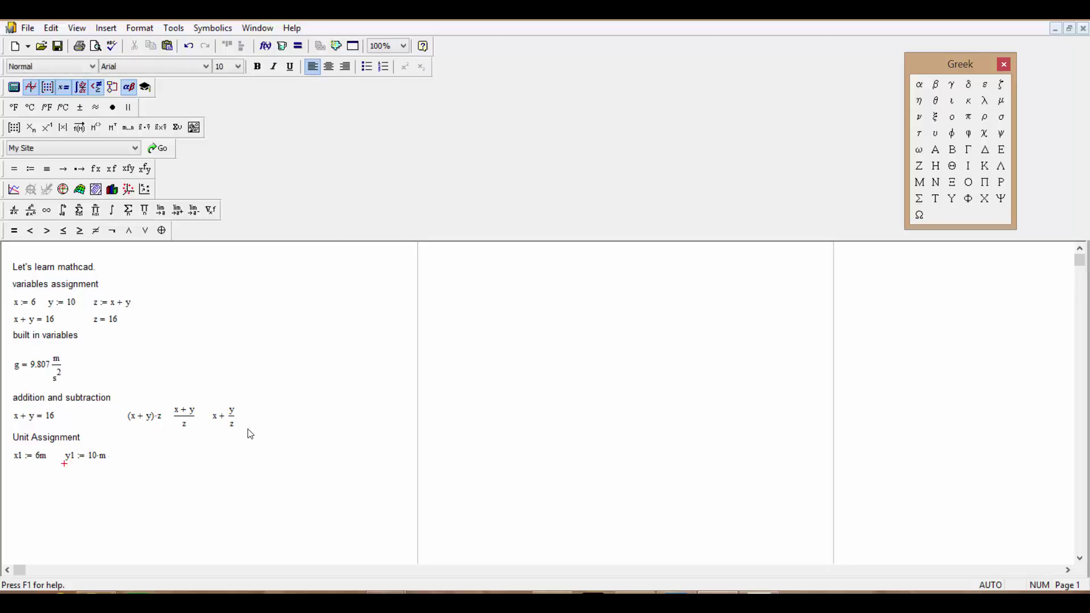
Enter a duplicate assignment of 10 m to y1 beside the existing one and delete the duplicate again.
key(Up)
key(Right)
key(Right)
key(Right)
key(Right)
key(Right)
key(Right)
key(Right)
key(Right)
text(y1)
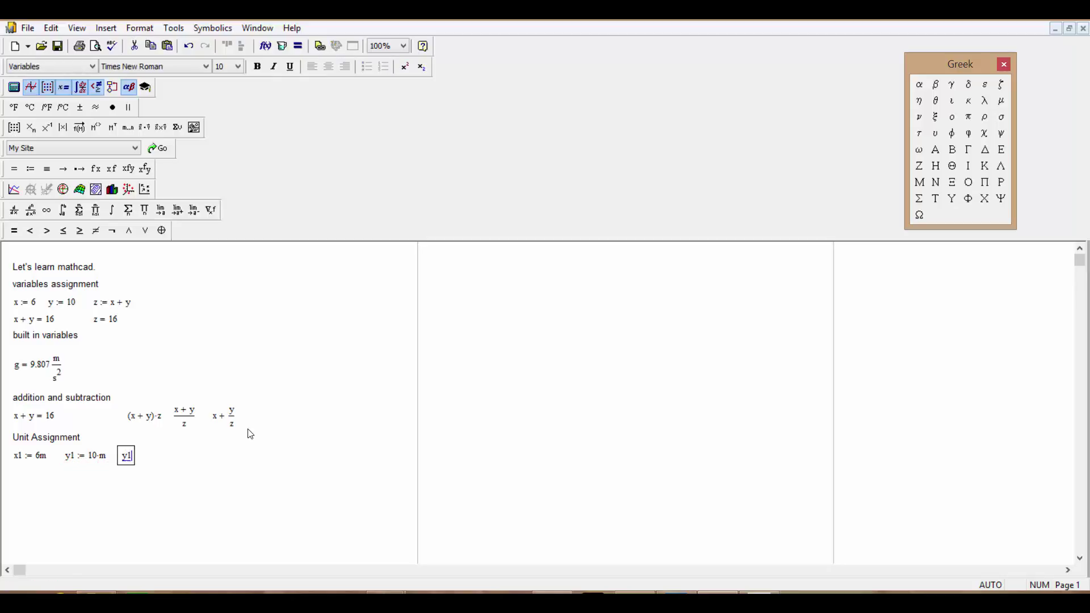
text(:=)
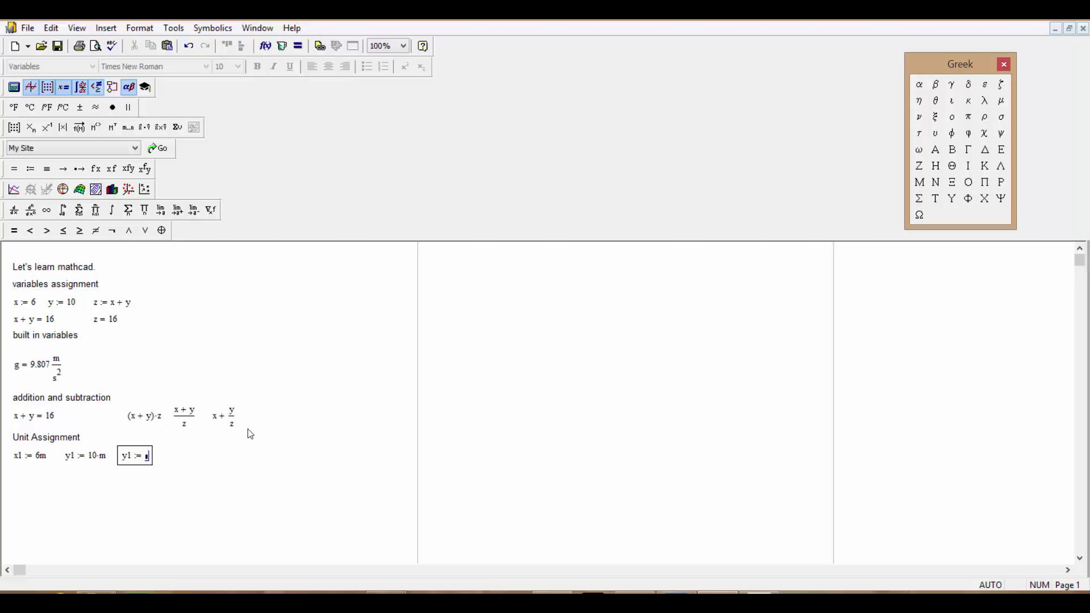
text(10)
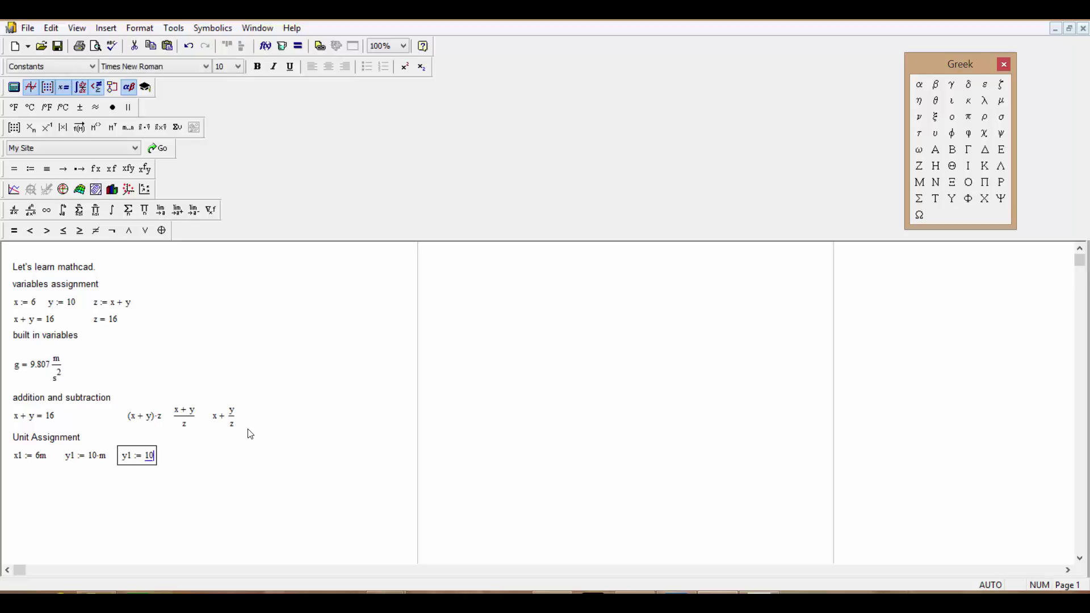
text(*m)
key(BackSpace)
key(BackSpace)
key(BackSpace)
key(BackSpace)
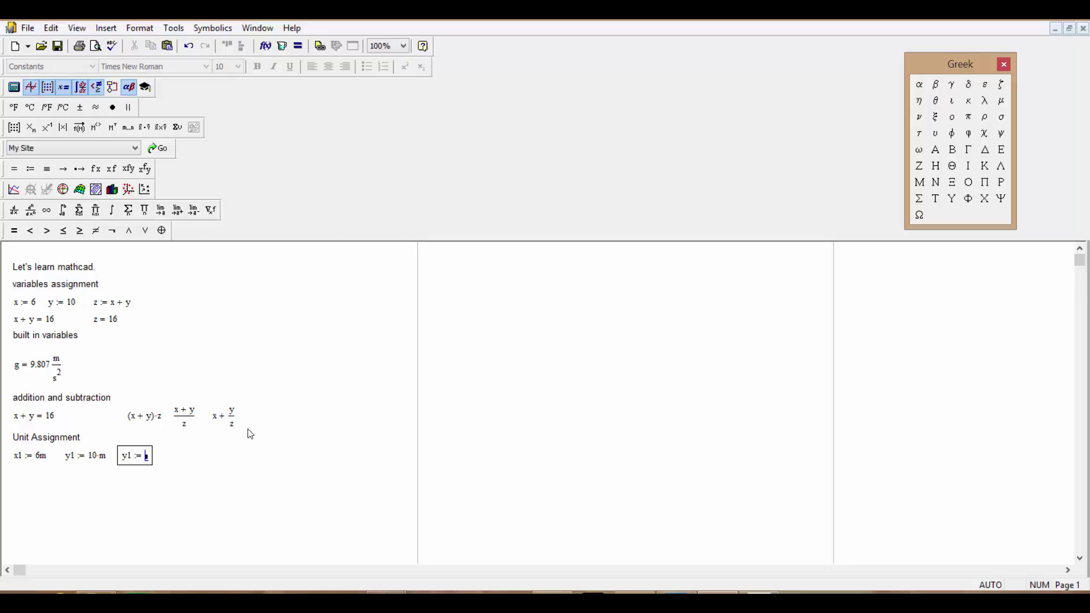
text(10)
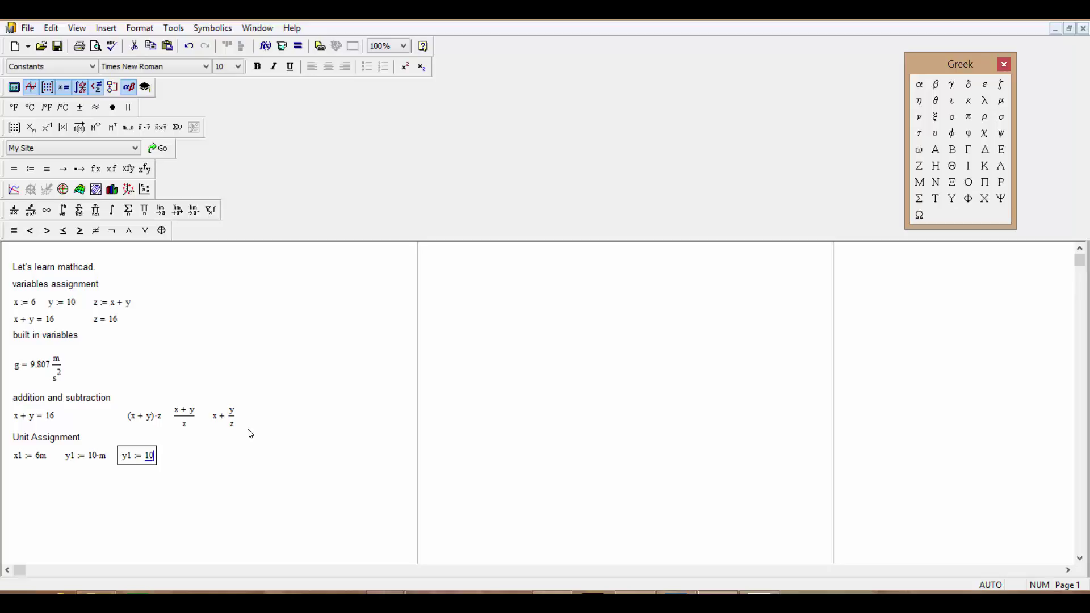
text(*m)
key(Return)
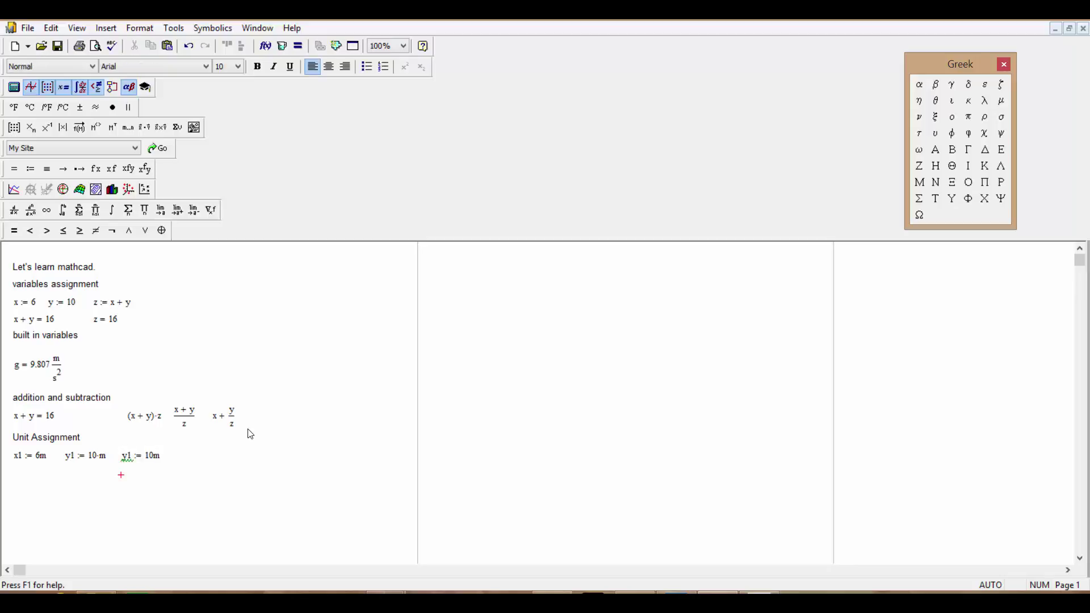
drag(196, 460, 116, 466)
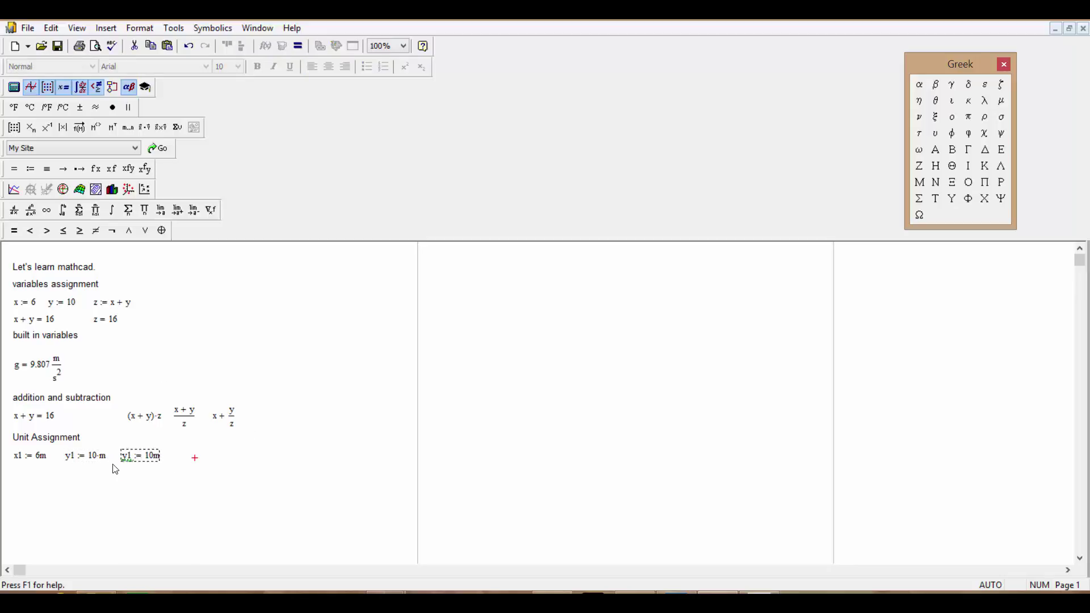
key(Delete)
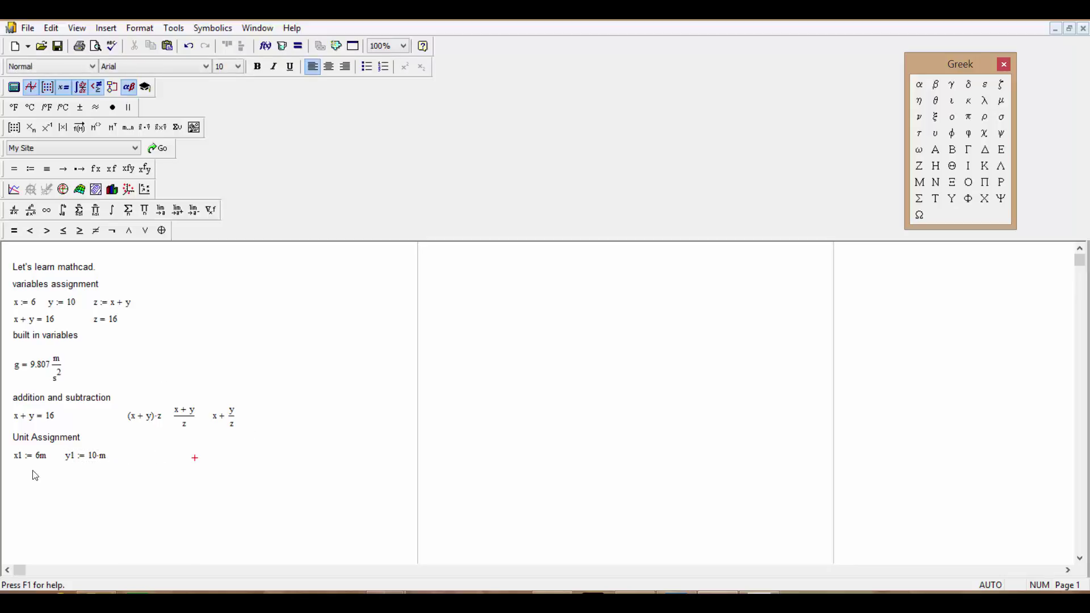
Evaluate the product x1·y1 on the line below the x1 assignment.
click(16, 468)
key(Left)
key(Down)
text(x1)
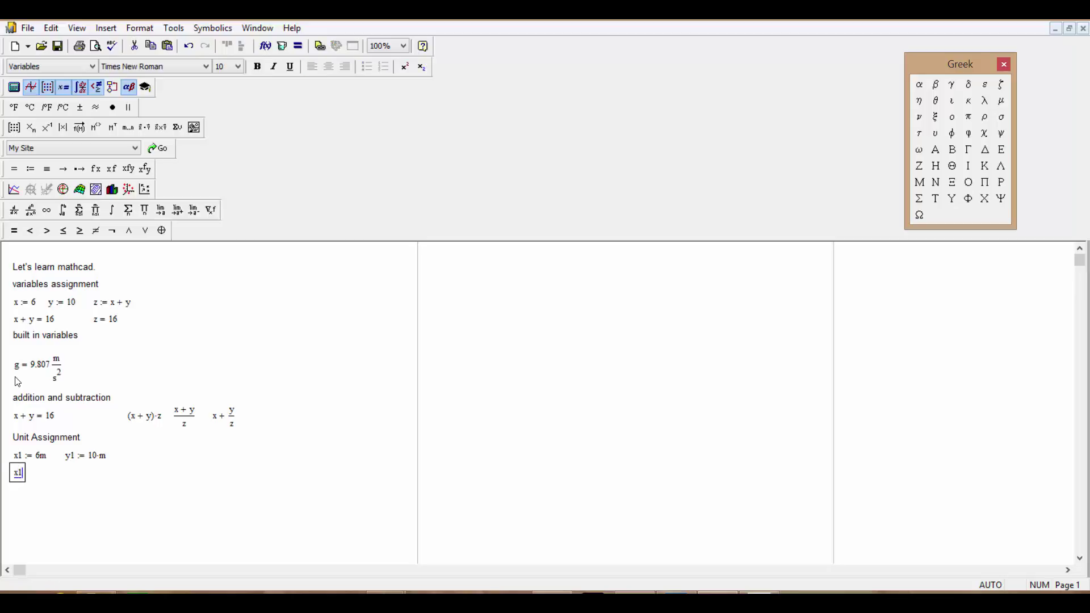
text(*y1)
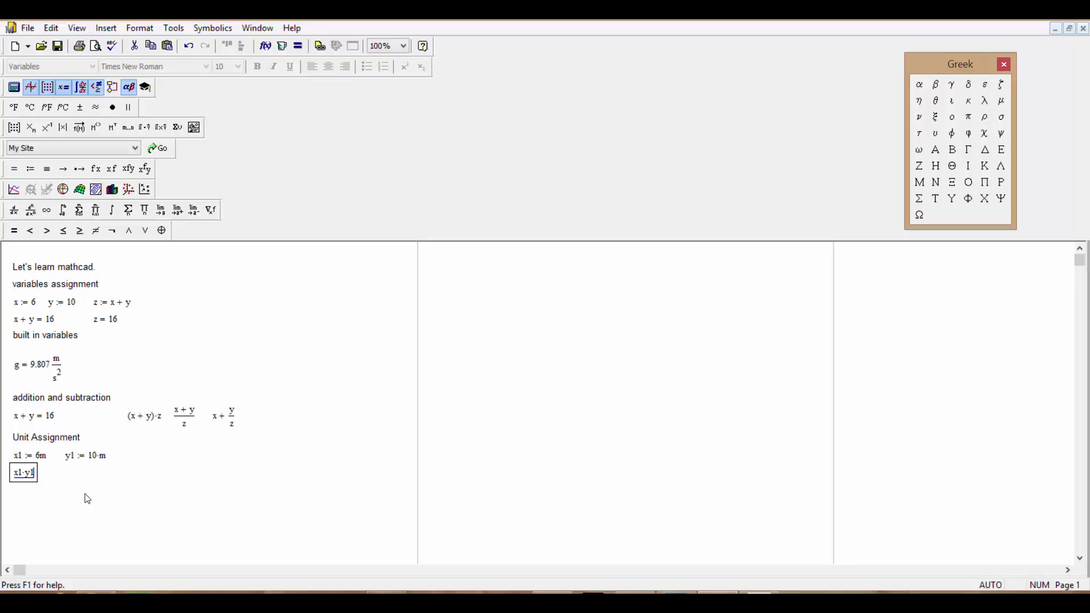
text(= 60·m2)
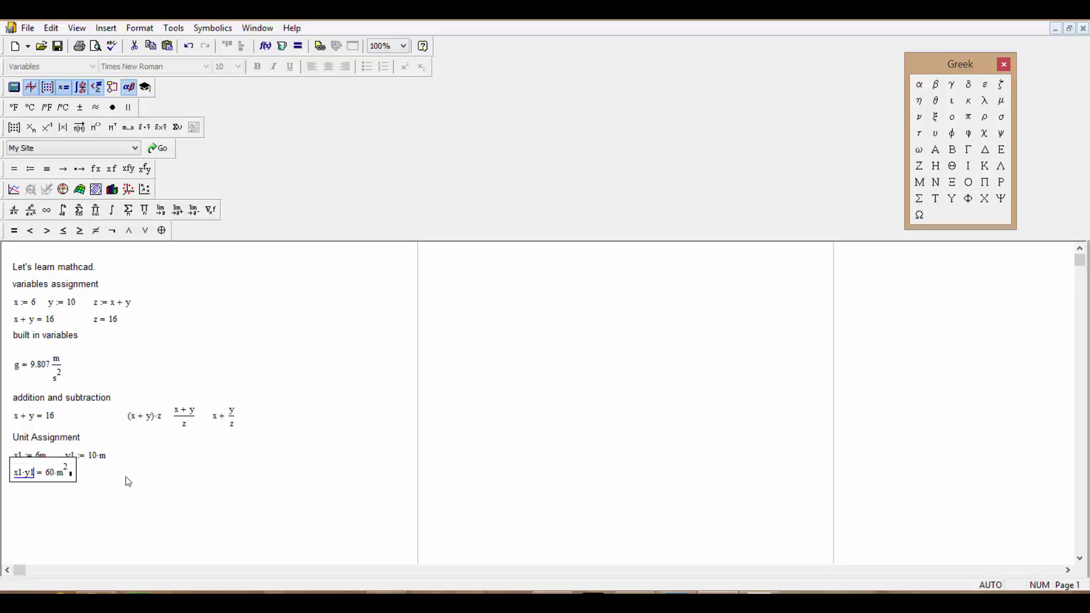
click(144, 469)
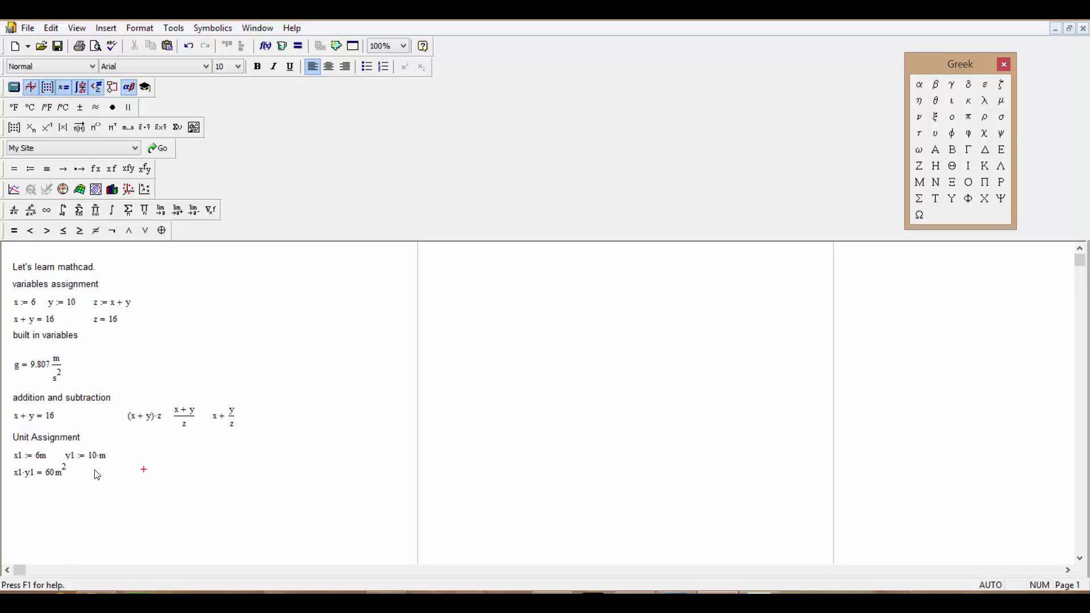
Enter the fraction x1 over y1 beside the x1·y1 product and shift it clear of the y1 assignment above.
click(93, 469)
key(Down)
key(Left)
text(x1)
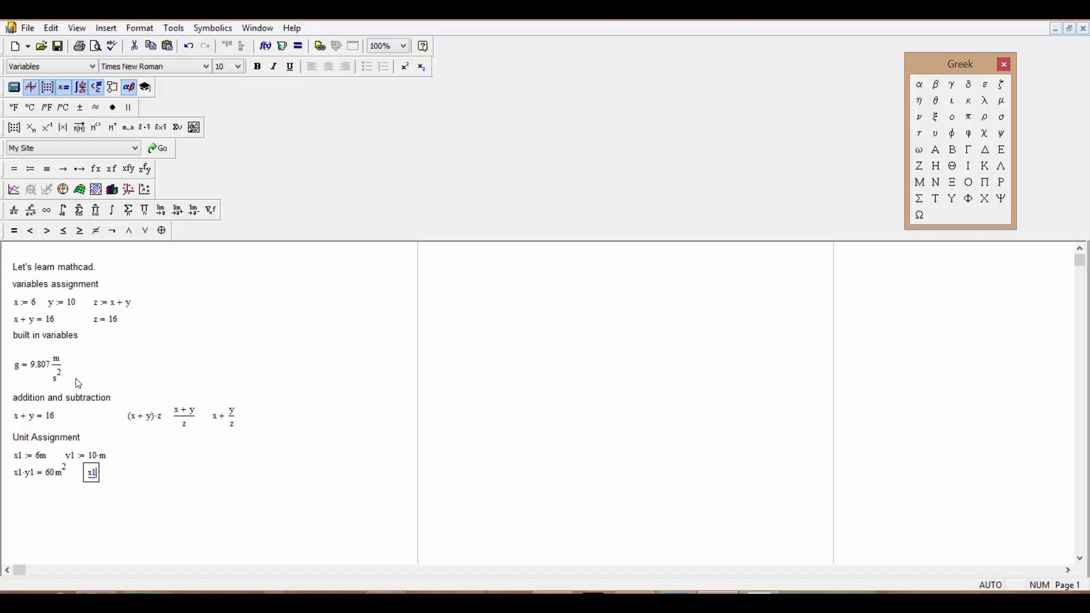
text(/)
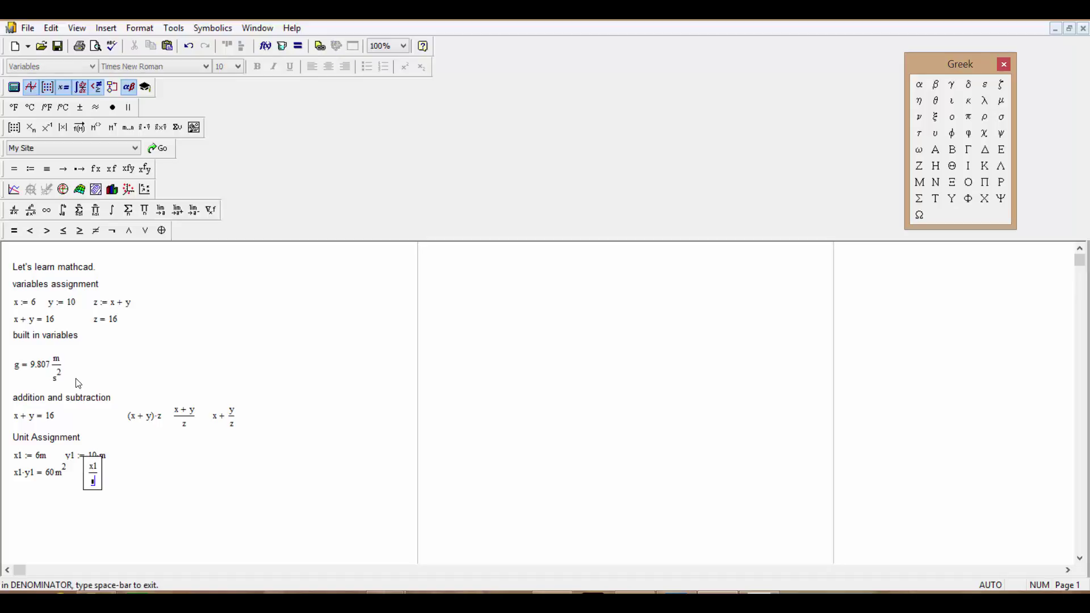
text(y1)
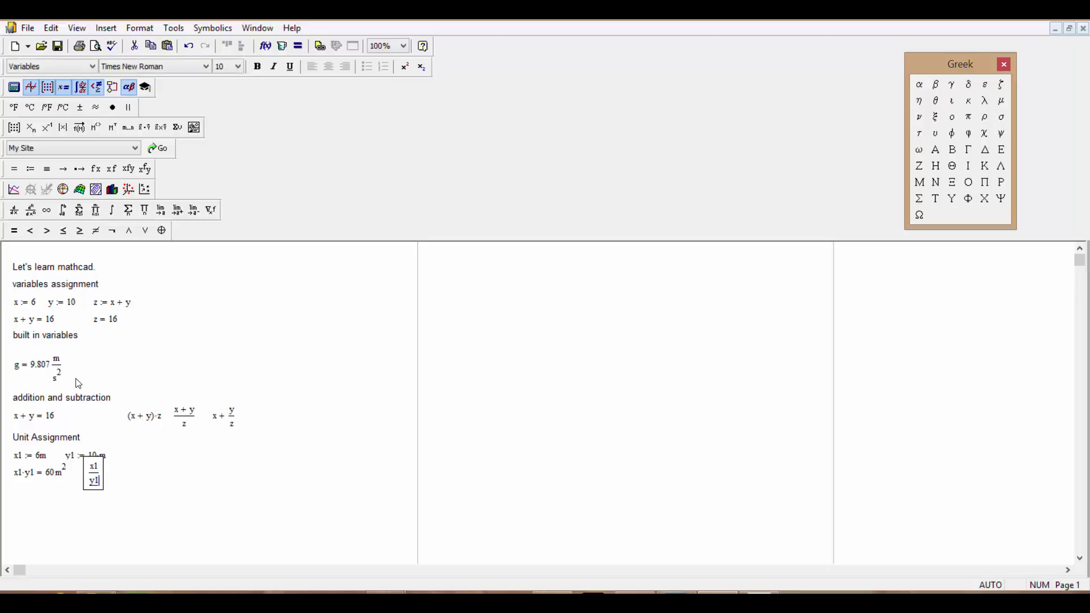
click(156, 498)
drag(156, 494, 85, 459)
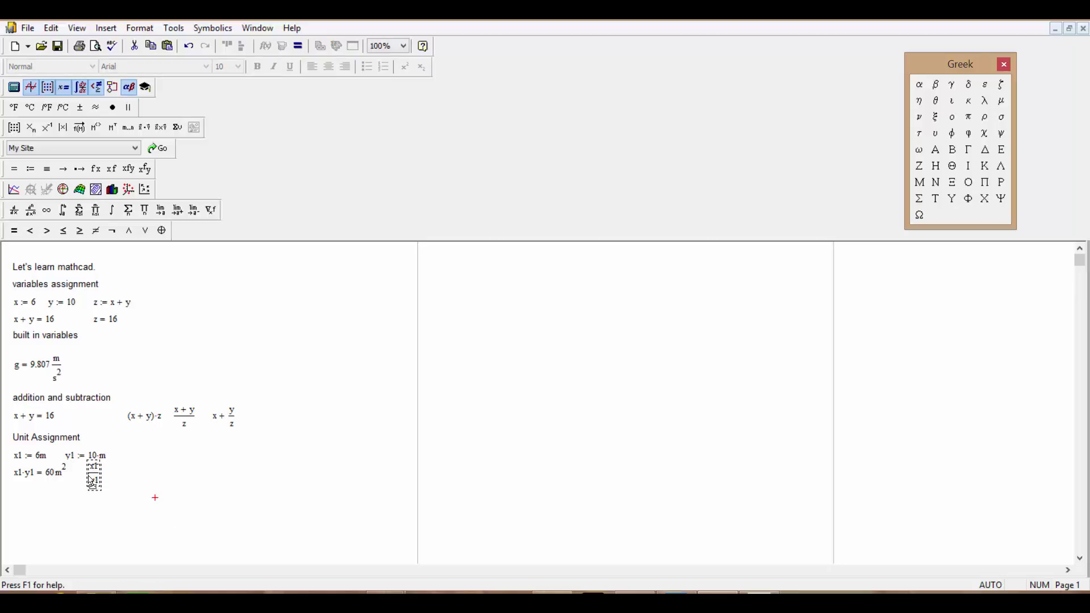
click(172, 481)
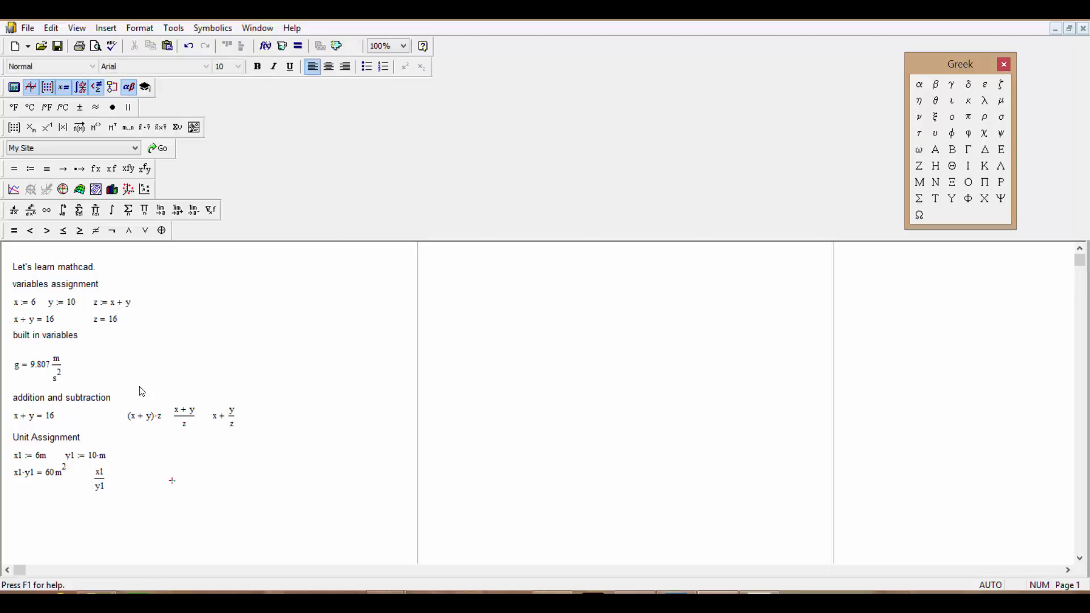
Evaluate the whole x1 over y1 fraction beside the x1·y1 product.
click(98, 473)
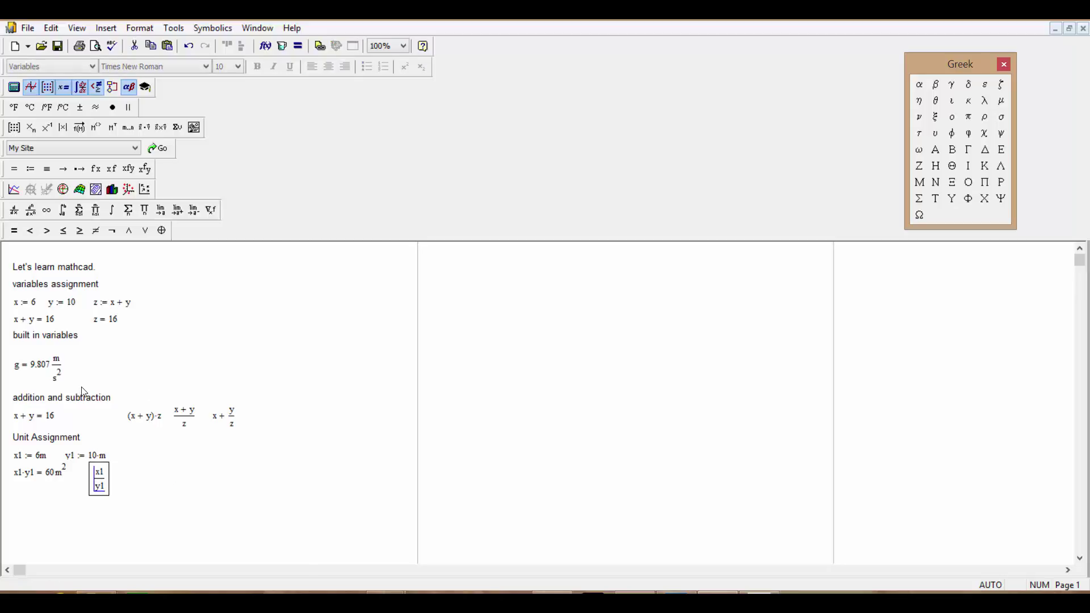
key(Down)
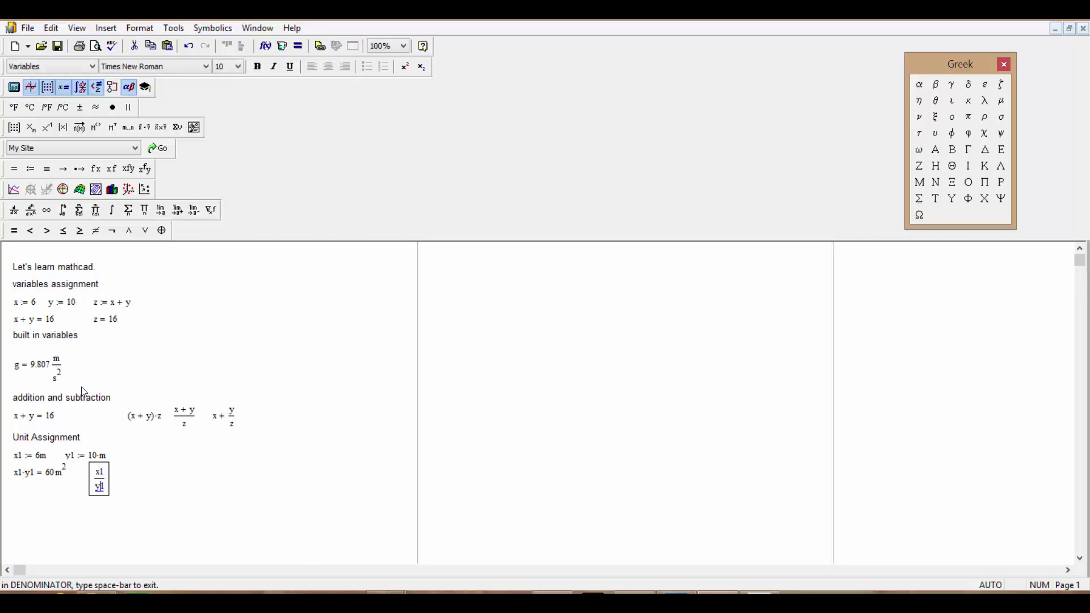
key(Right)
key(space)
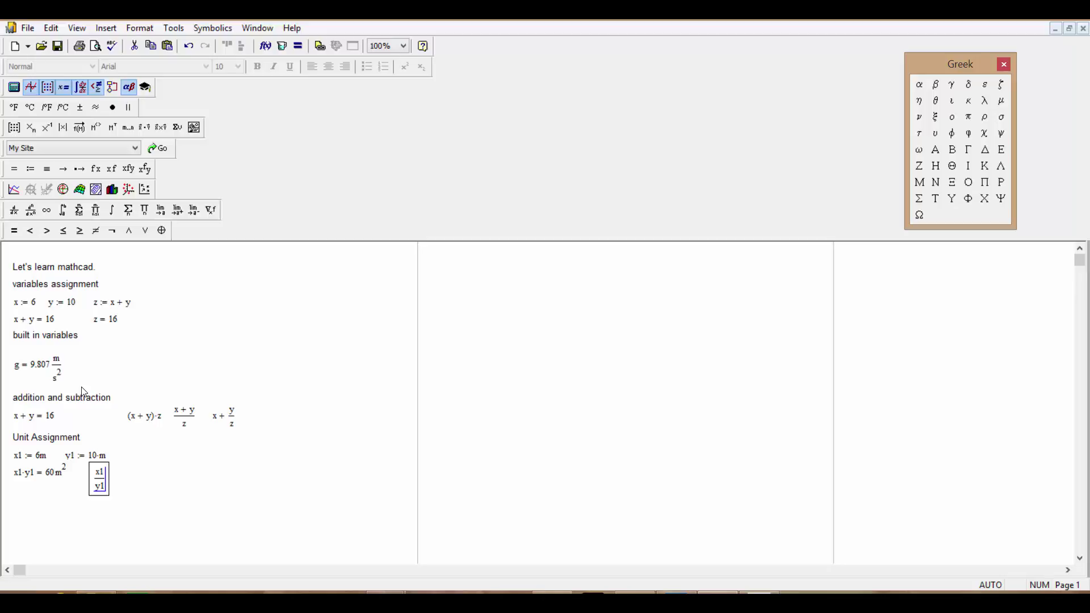
text(= 0.6)
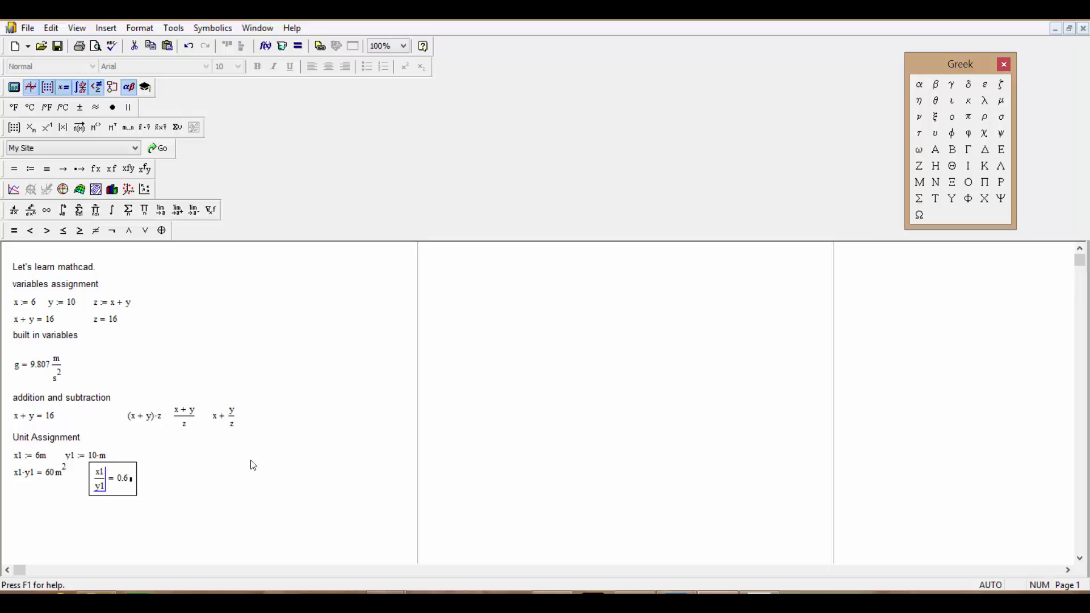
click(268, 464)
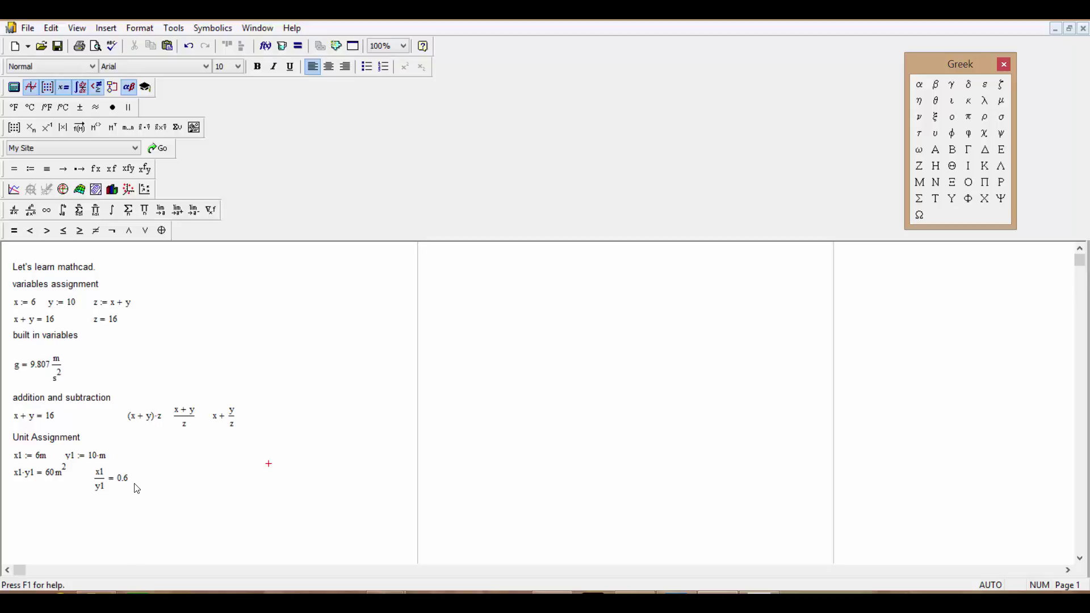
Select the group of regions spanning the built in variables heading down to the unit calculations.
click(64, 504)
drag(86, 318, 235, 331)
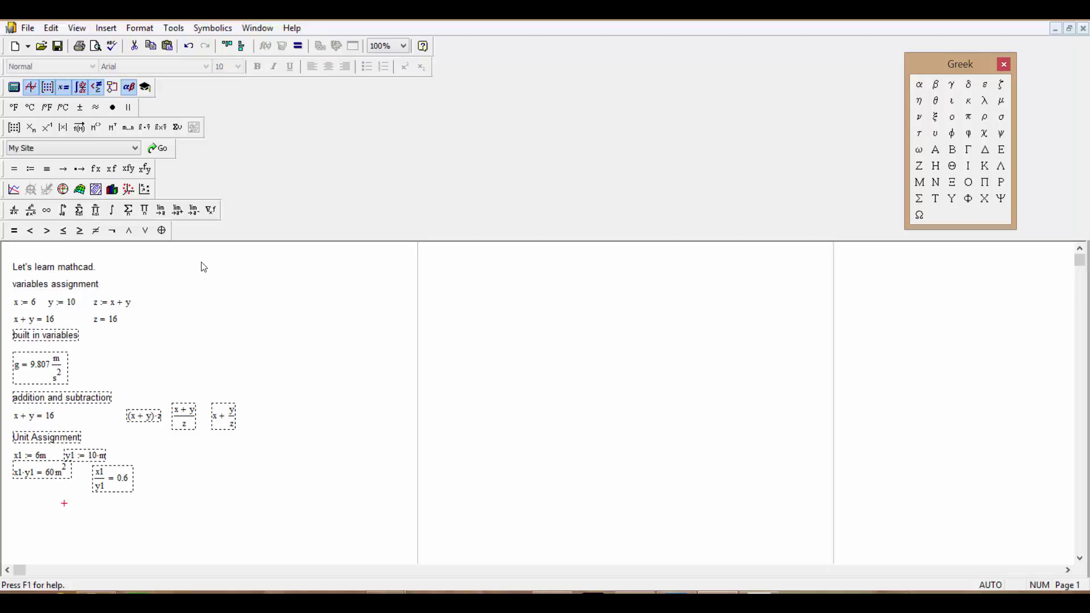